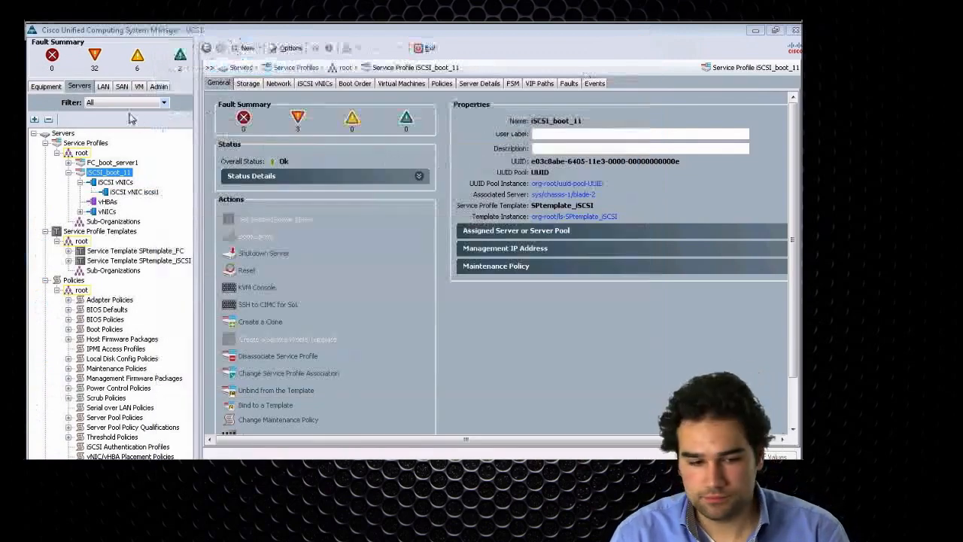
# - Display the UCS administration settings, and switch to the web browser to open the bookmarked Cisco Select Your Product page
pyautogui.click(159, 87)
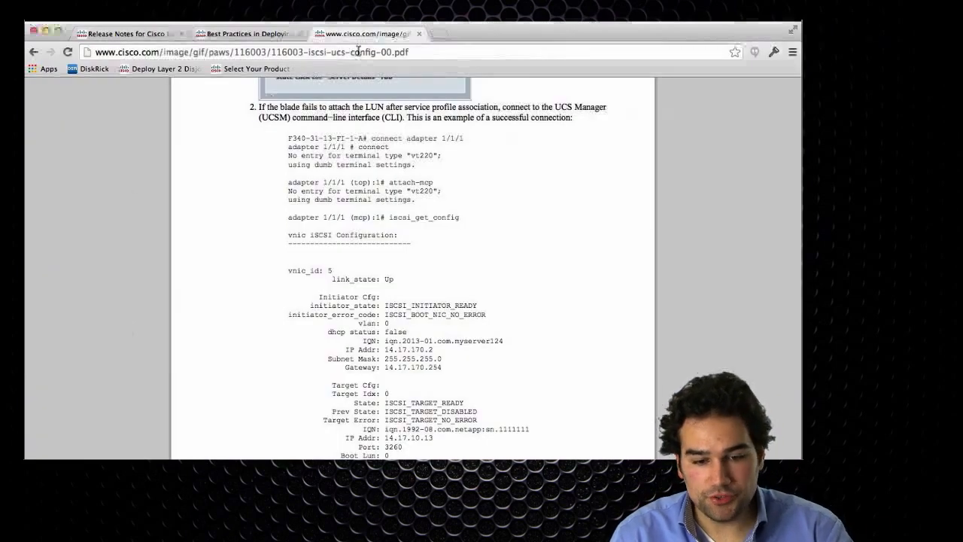
pyautogui.click(359, 52)
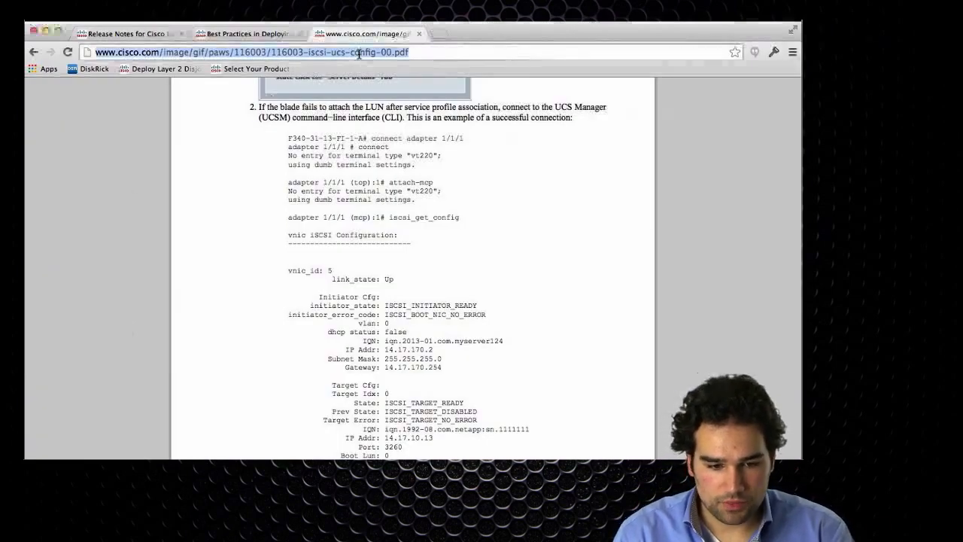
pyautogui.click(249, 69)
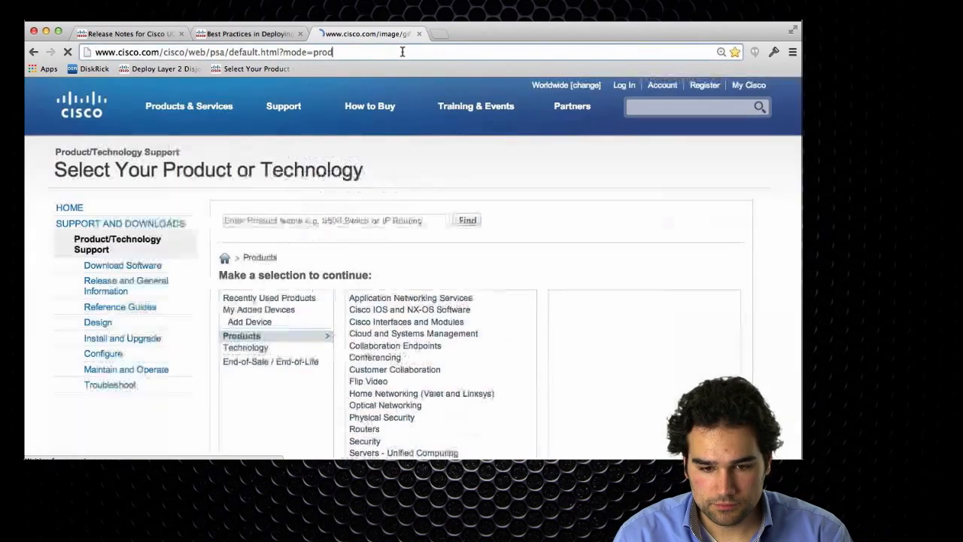
# - Search the web for "ucs ldap active directory" and open the first Cisco UCS, LDAP and Active Directory sample configuration result
pyautogui.click(403, 51)
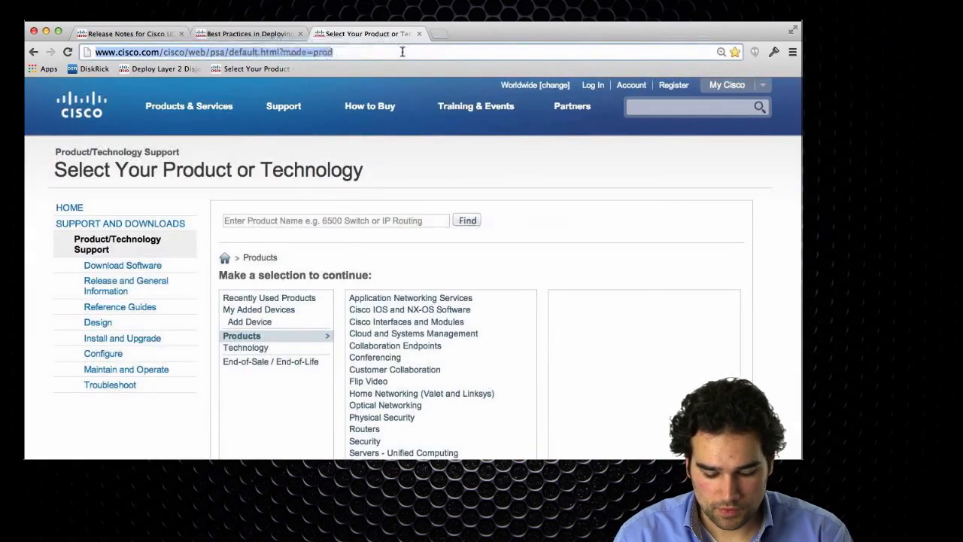
pyautogui.write('ucs')
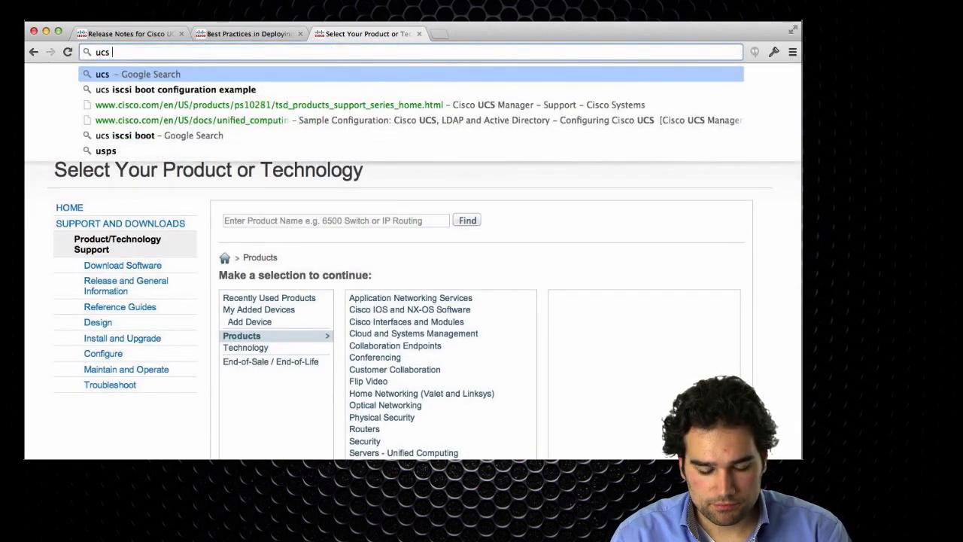
pyautogui.write(' ldap active')
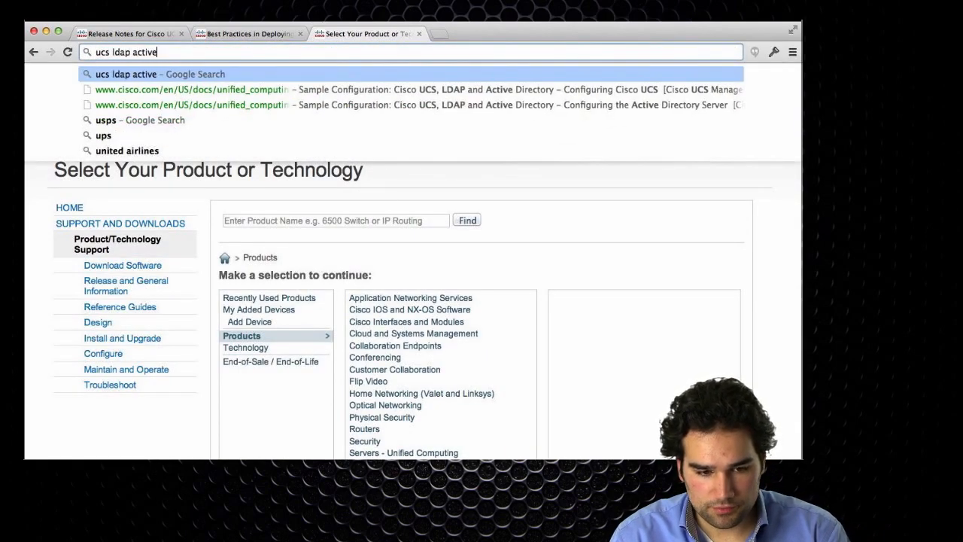
pyautogui.write(' directory')
pyautogui.press('Return')
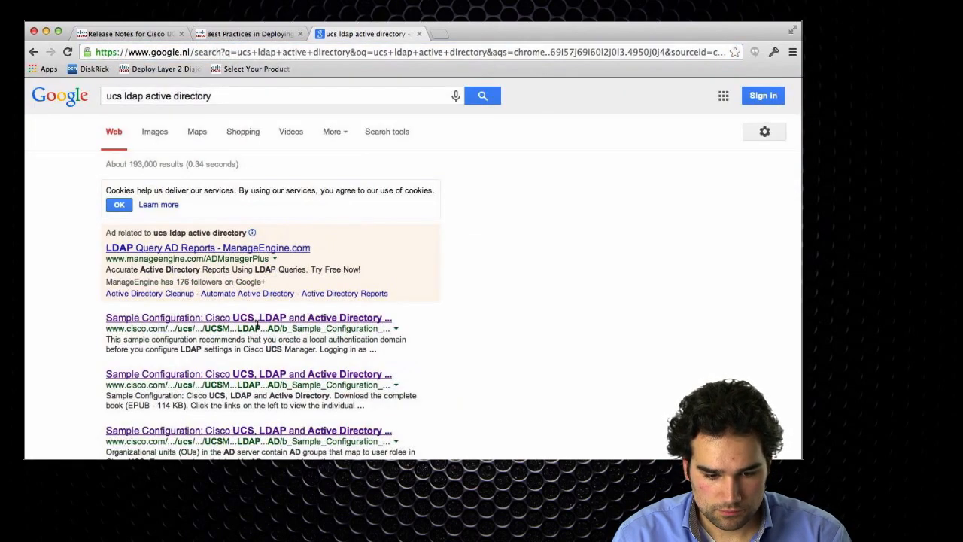
pyautogui.click(257, 322)
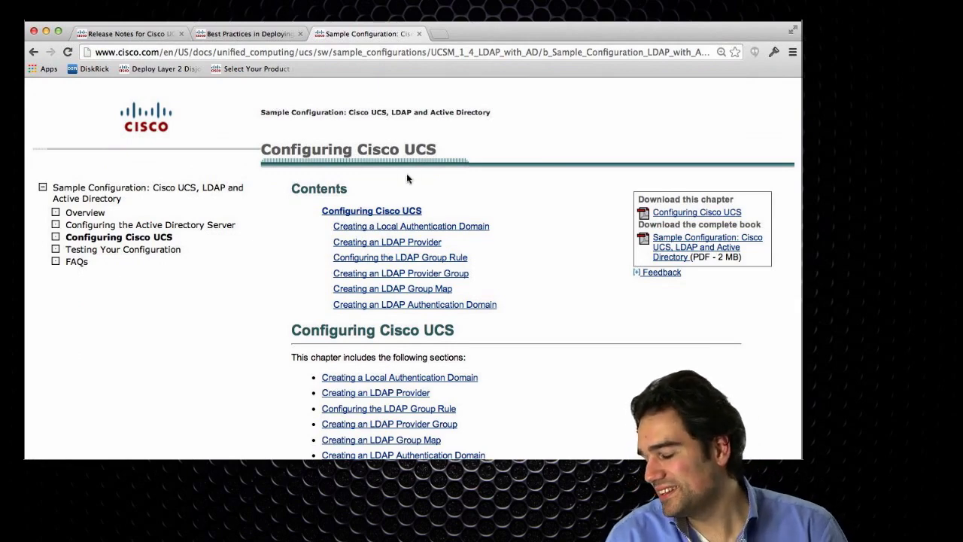
# - Look over the guide's Configuring the Active Directory Server chapter and read into its Configuring Cisco UCS chapter
pyautogui.click(148, 229)
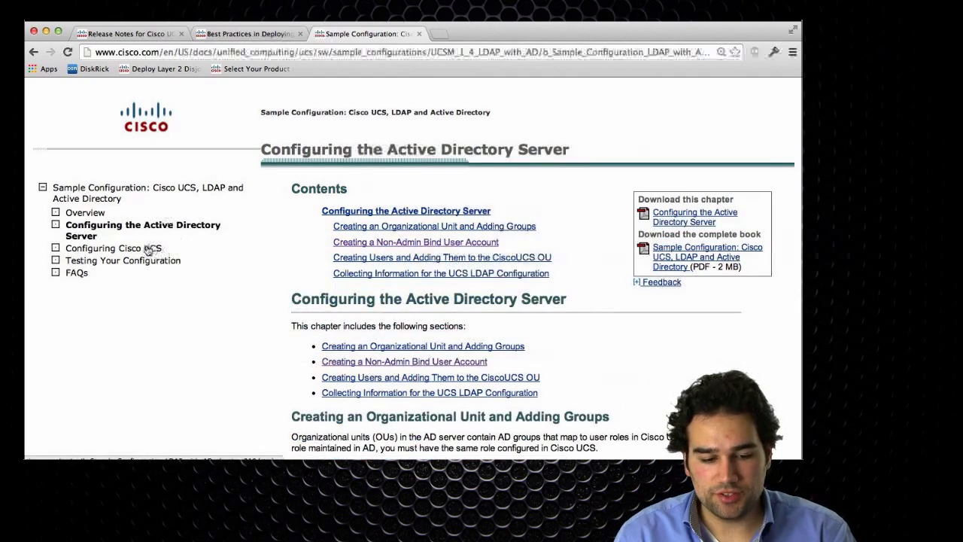
pyautogui.click(149, 250)
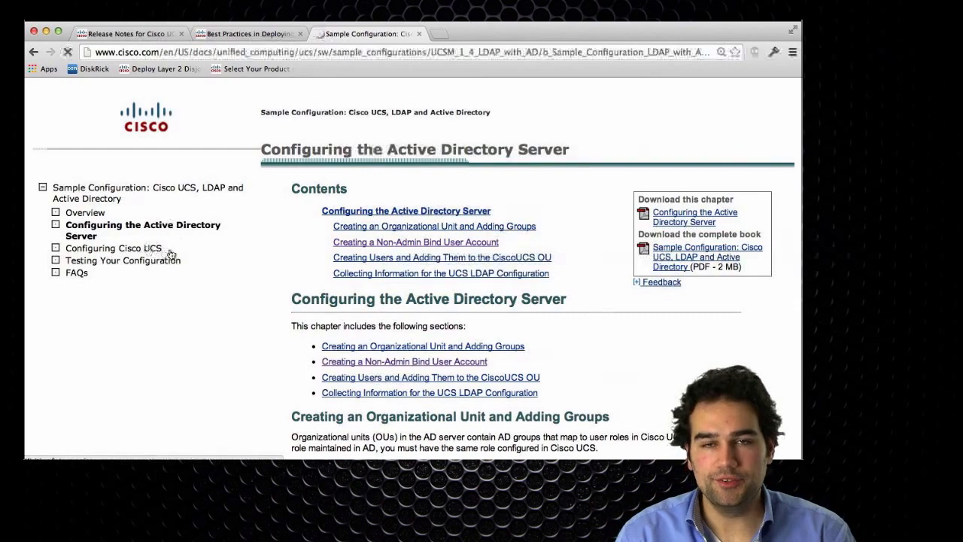
pyautogui.scroll(-15, 510, 346)
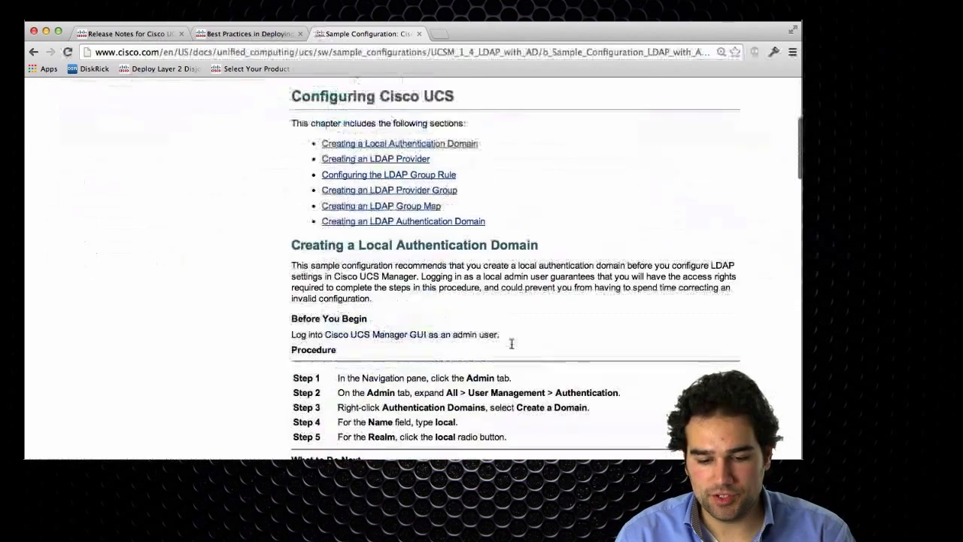
pyautogui.scroll(-10, 515, 343)
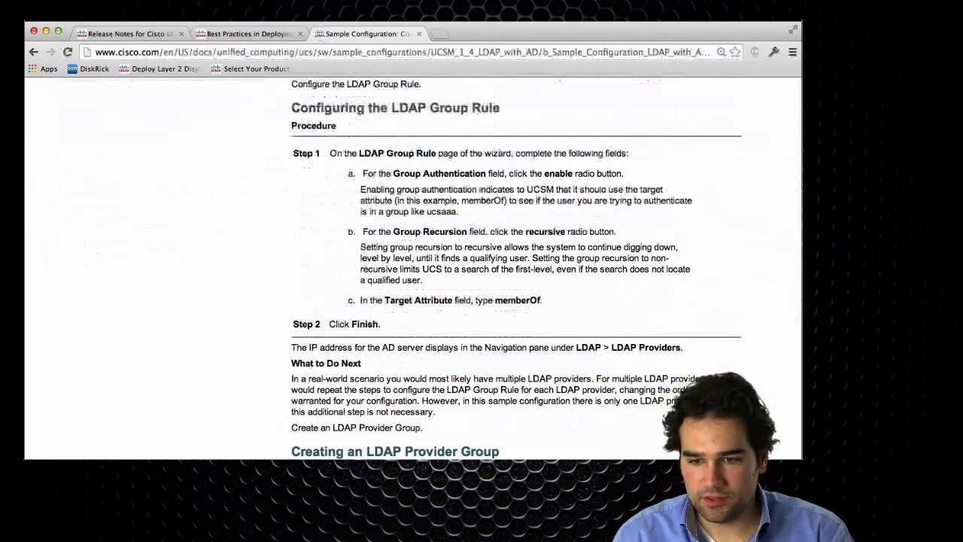
# - Examine the guide's LDAP provider, LDAP group rule and LDAP authentication domain procedures
pyautogui.click(718, 15)
pyautogui.click(739, 36)
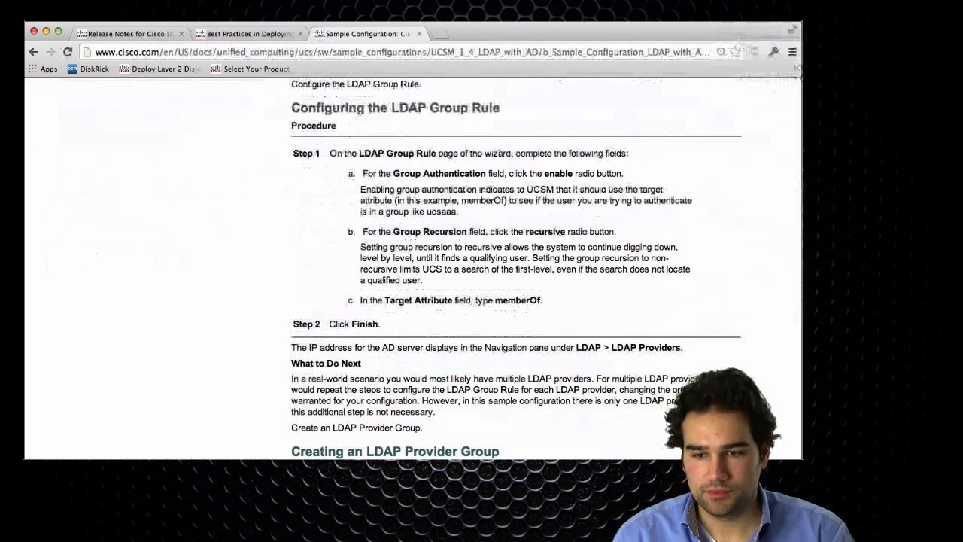
pyautogui.click(517, 225)
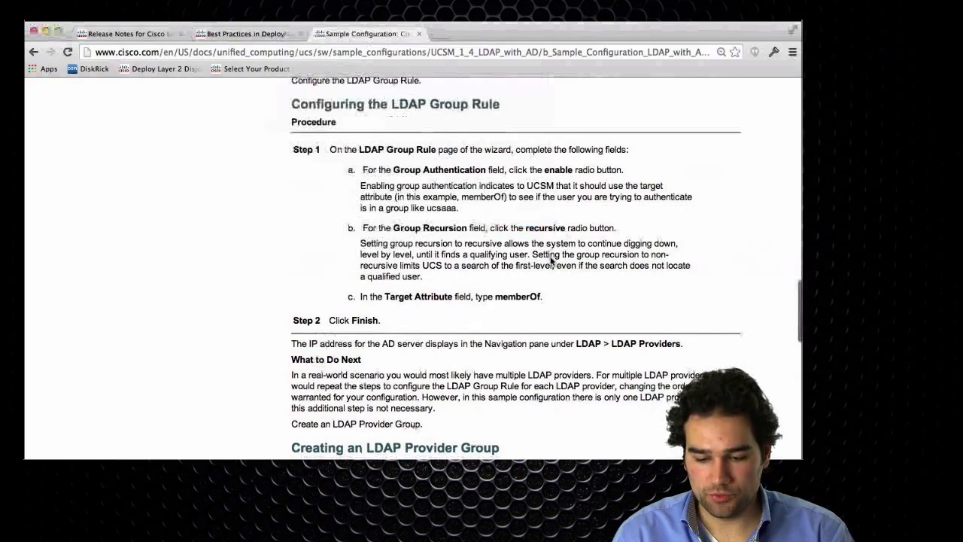
pyautogui.scroll(-10, 550, 258)
pyautogui.scroll(-3, 550, 259)
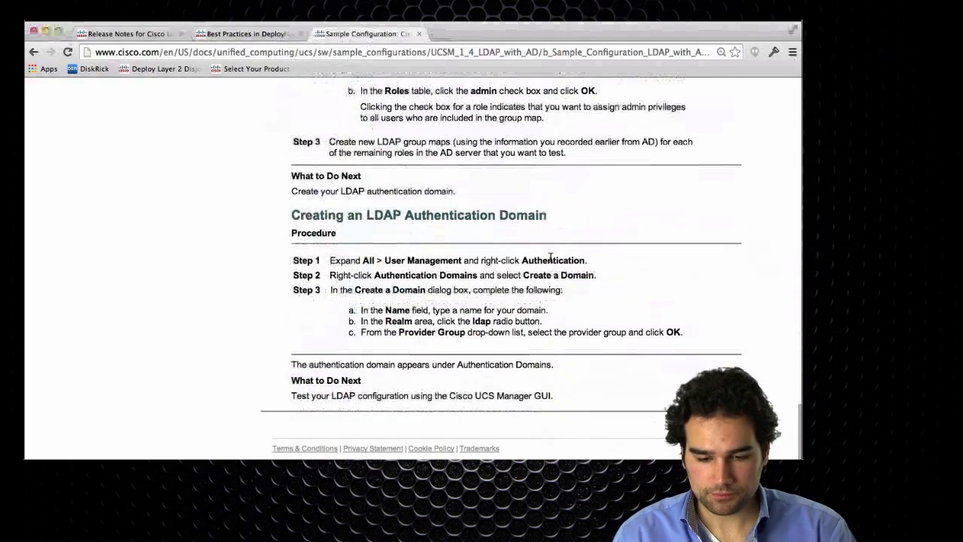
pyautogui.scroll(10, 551, 261)
pyautogui.scroll(3, 551, 262)
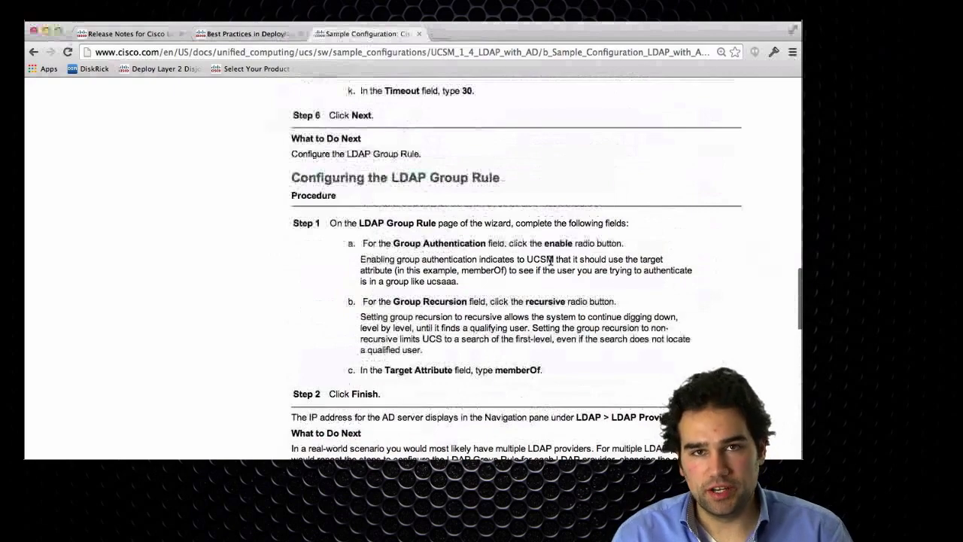
pyautogui.scroll(3, 550, 259)
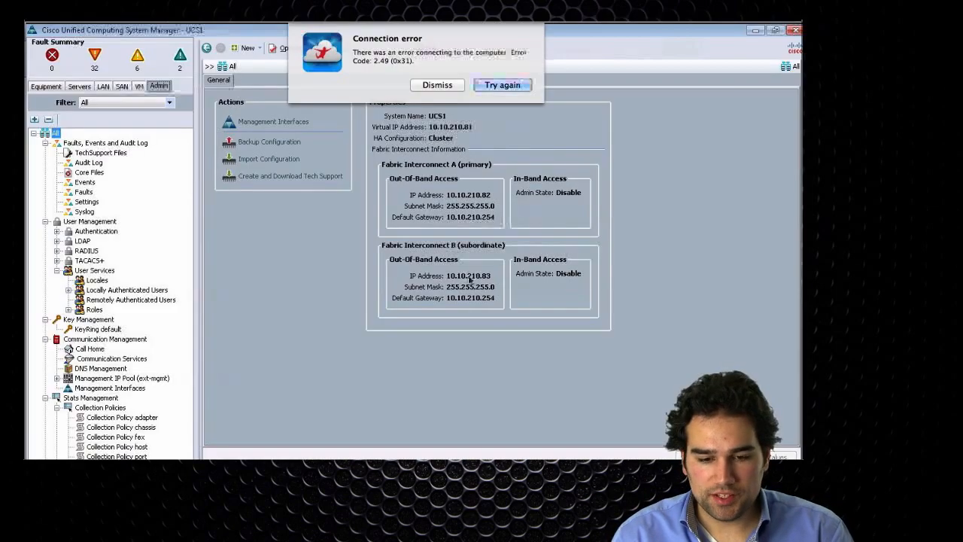
# - Open the remote session to the Windows server
pyautogui.click(499, 85)
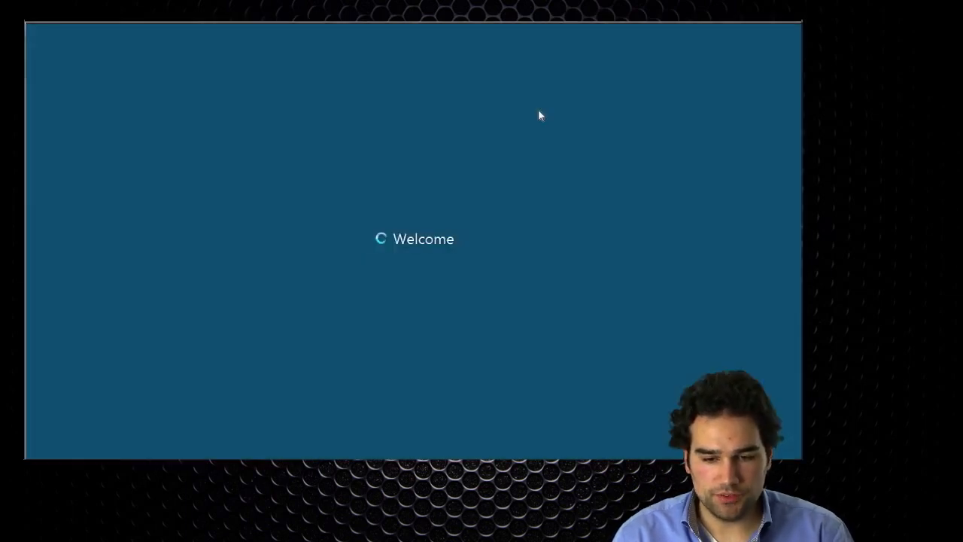
pyautogui.click(405, 387)
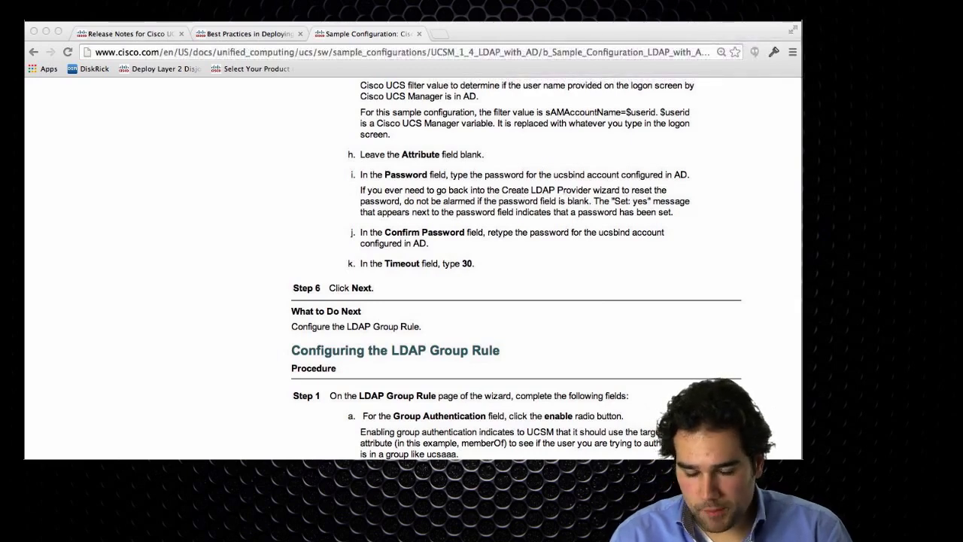
# - Switch to the Chapter 21 – Workbook document in Word, zoom it to 150% and widen its window
pyautogui.press('super+Tab')
pyautogui.press('super+Tab')
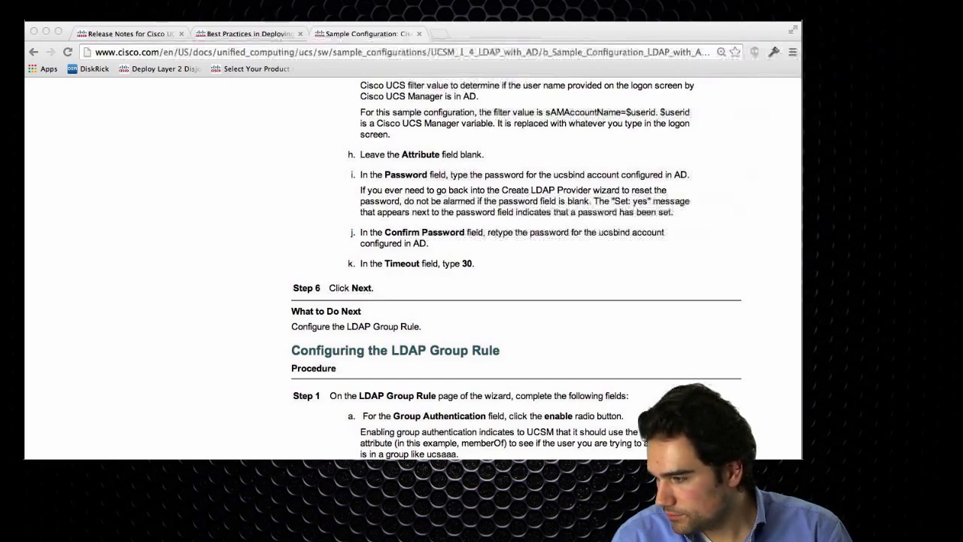
pyautogui.moveTo(797, 112); pyautogui.dragTo(455, 76)
pyautogui.click(427, 85)
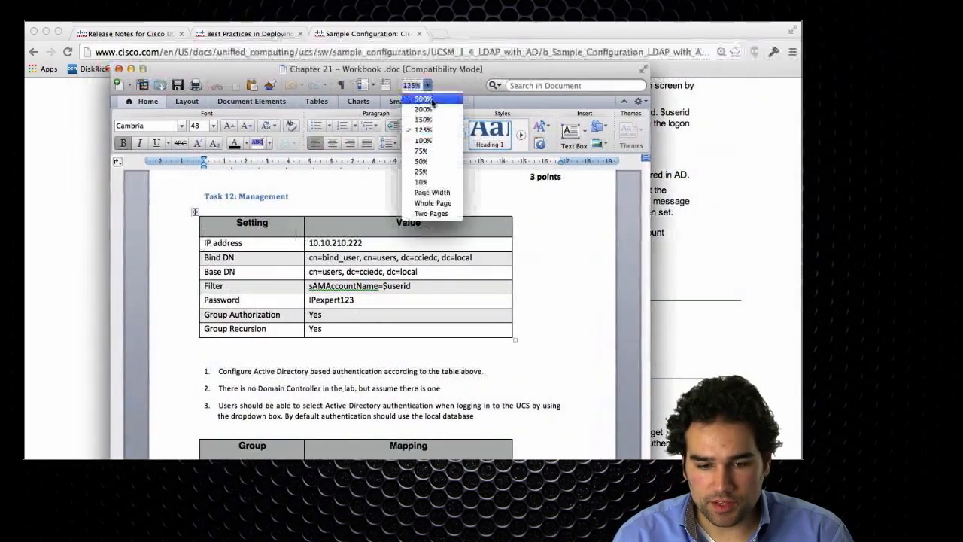
pyautogui.click(423, 120)
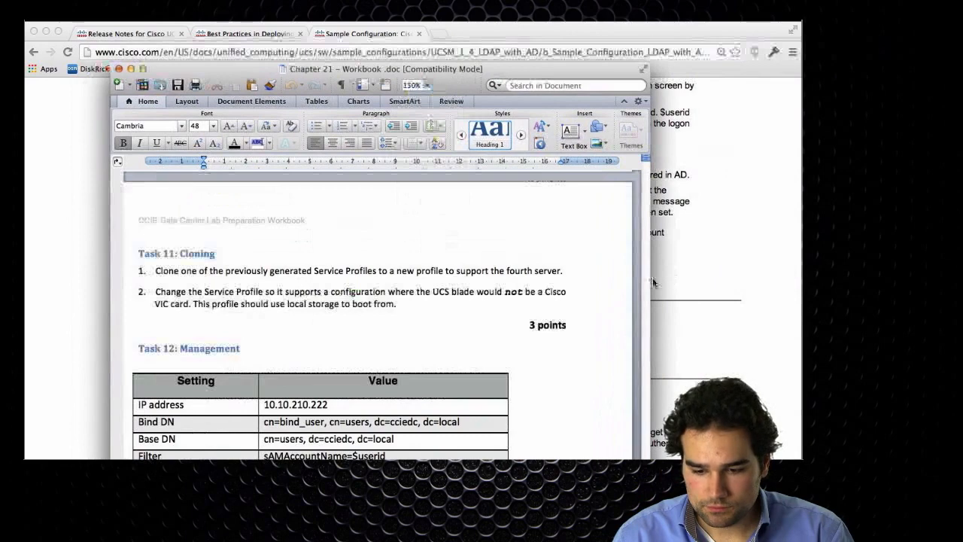
pyautogui.moveTo(652, 278); pyautogui.dragTo(715, 278)
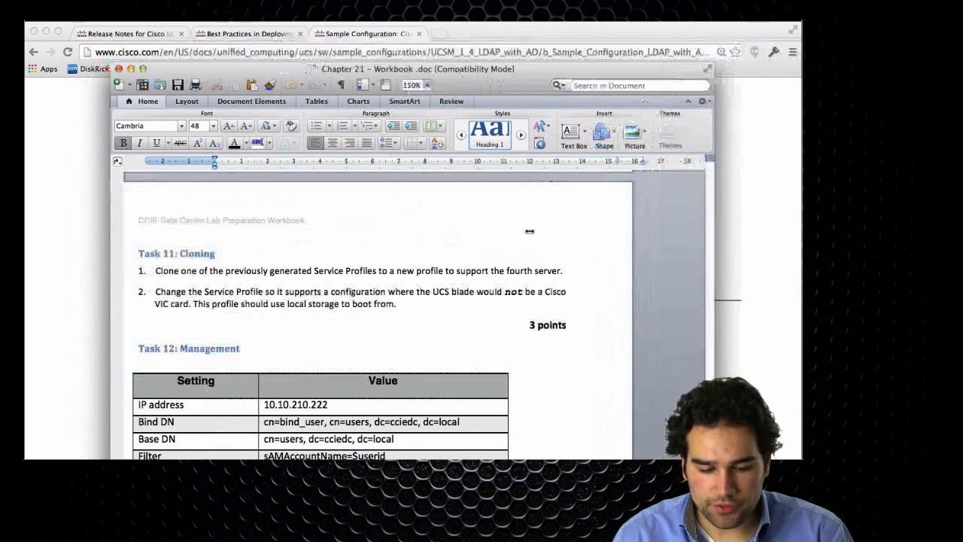
# - Examine the Bind DN, Base DN, Filter and Password values in the Task 12: Management settings table
pyautogui.scroll(-3, 309, 308)
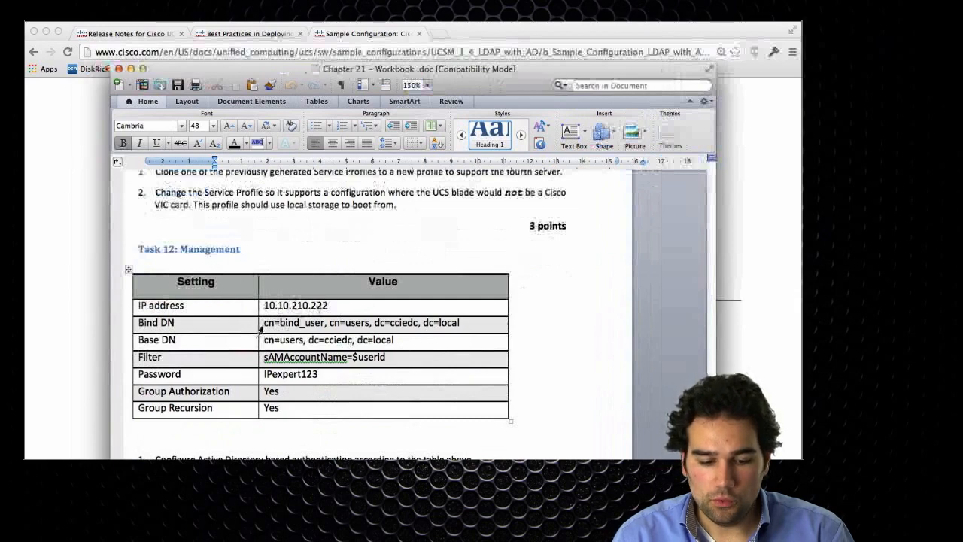
pyautogui.moveTo(263, 323); pyautogui.dragTo(461, 323)
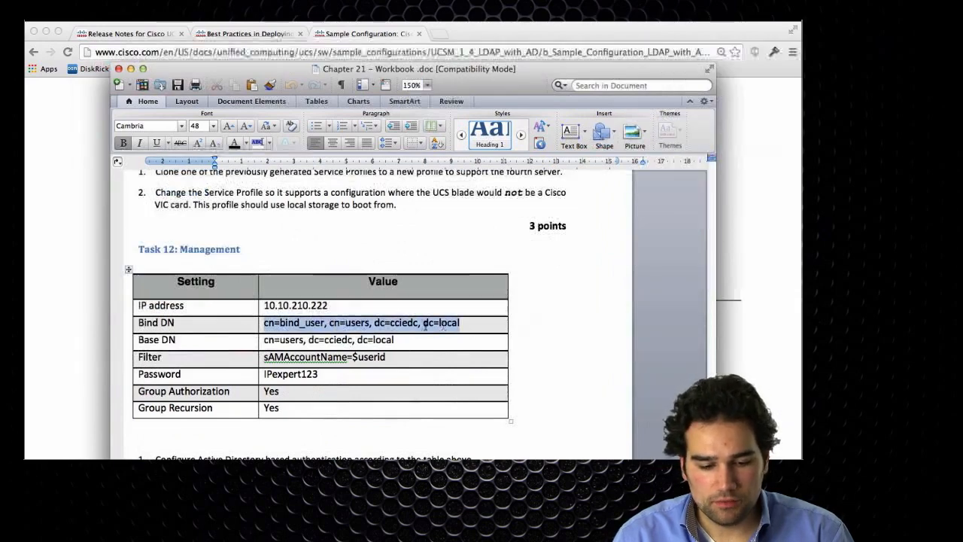
pyautogui.moveTo(263, 339); pyautogui.dragTo(394, 339)
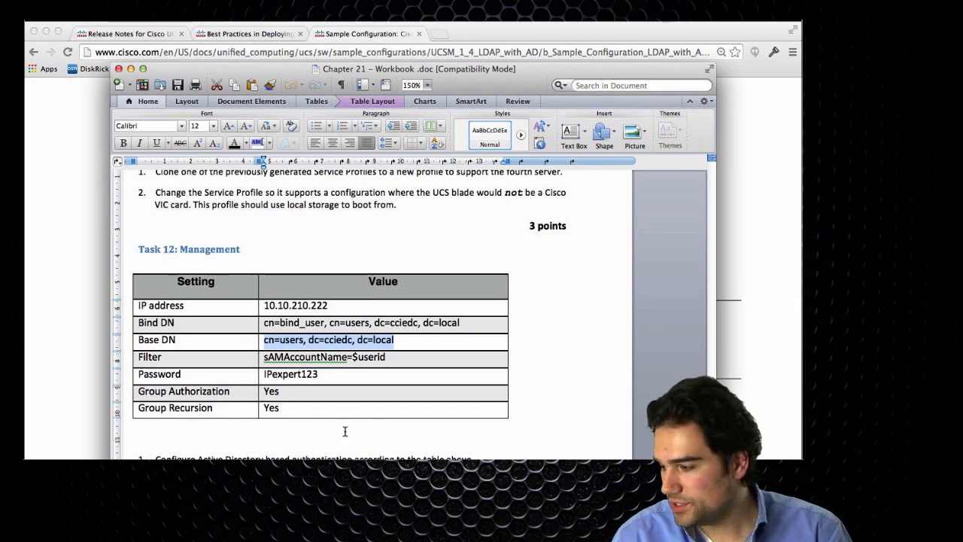
pyautogui.scroll(-3, 344, 434)
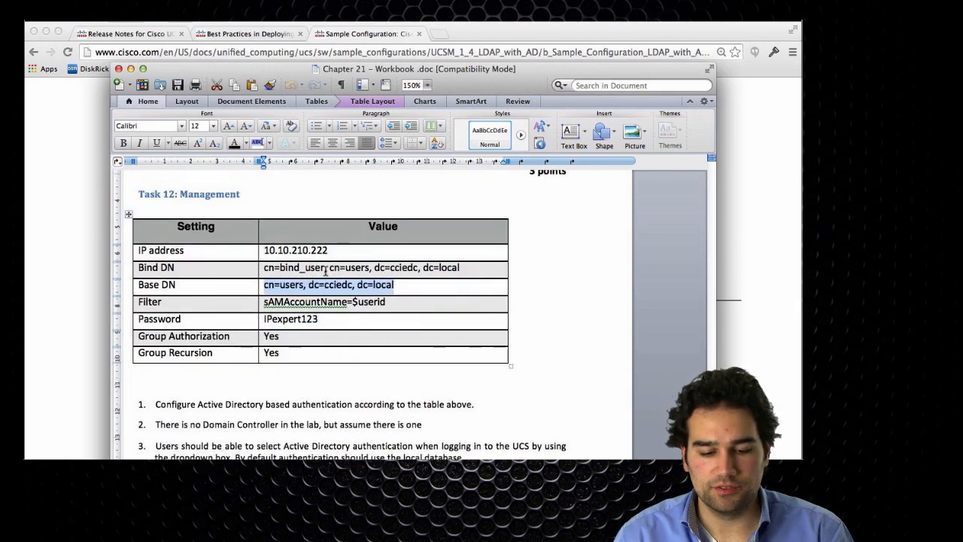
pyautogui.click(327, 286)
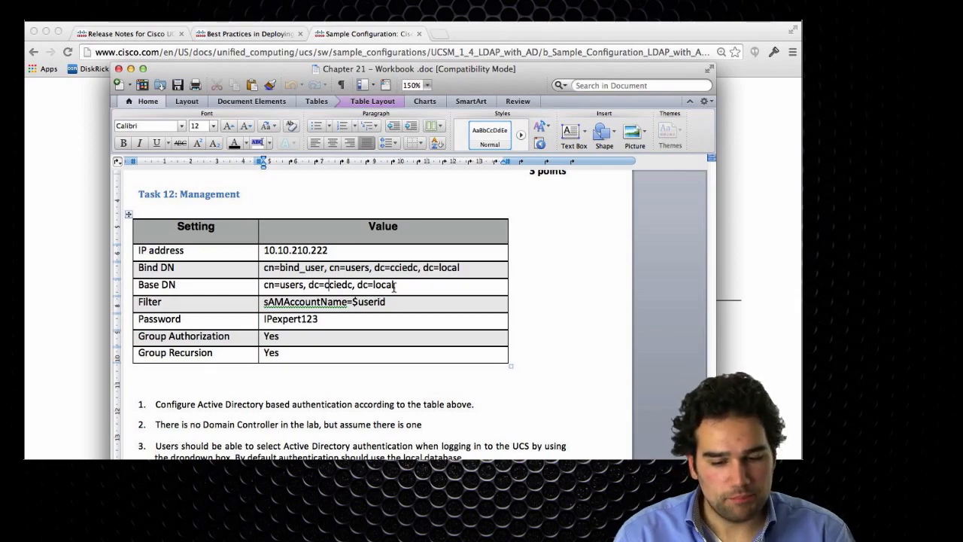
pyautogui.moveTo(473, 267); pyautogui.dragTo(266, 270)
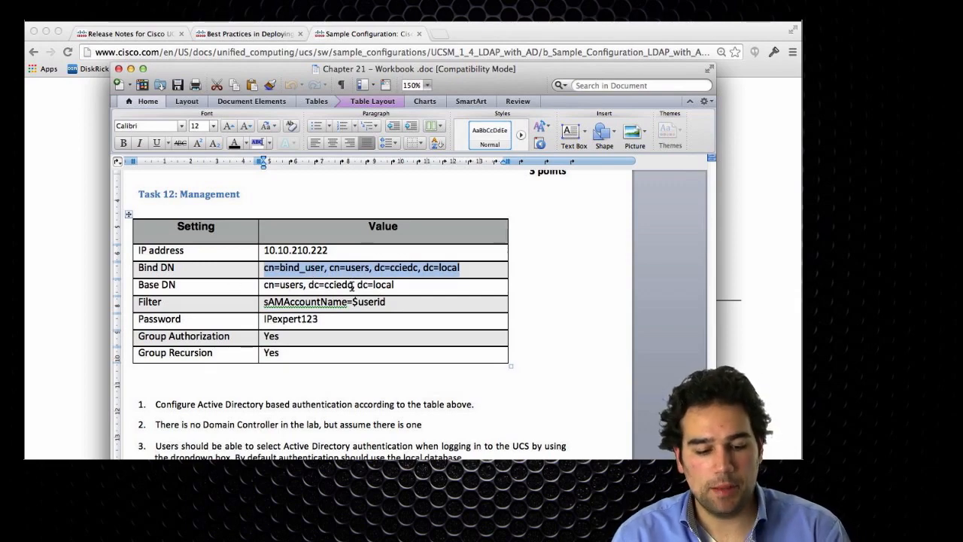
pyautogui.moveTo(389, 301); pyautogui.dragTo(264, 302)
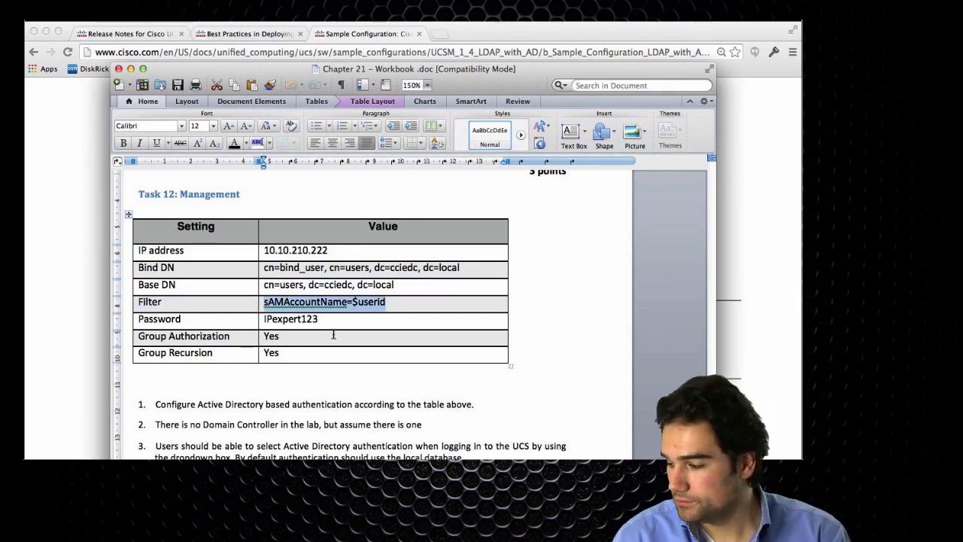
pyautogui.doubleClick(288, 319)
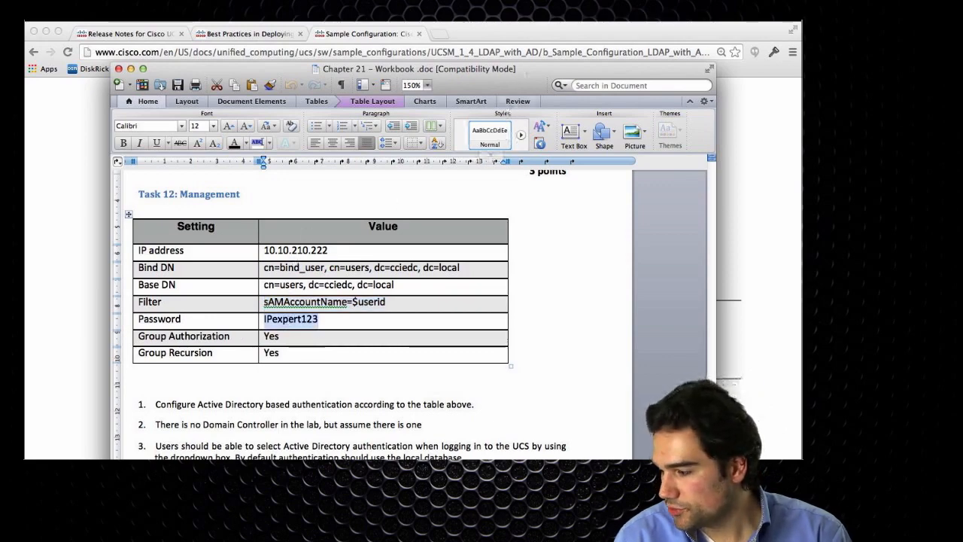
pyautogui.press('super+Tab')
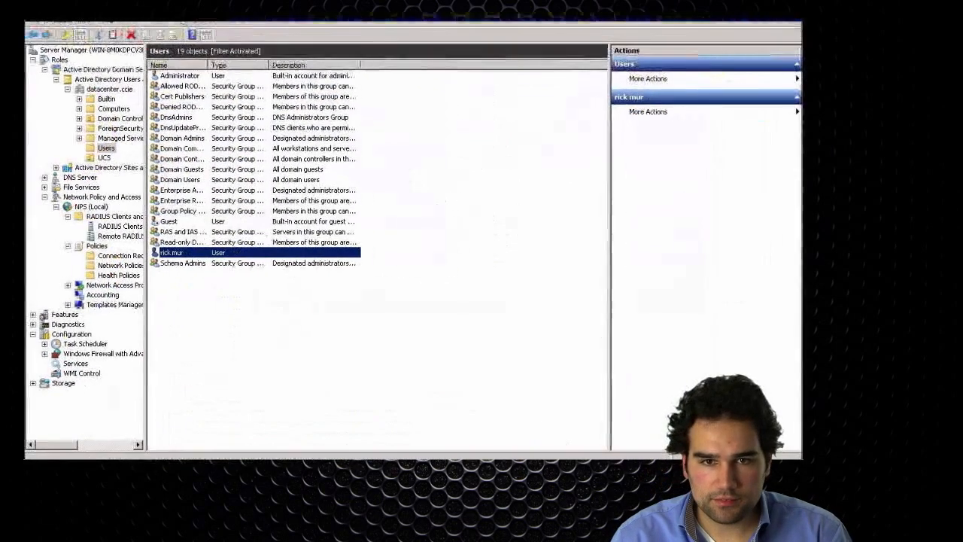
pyautogui.press('super')
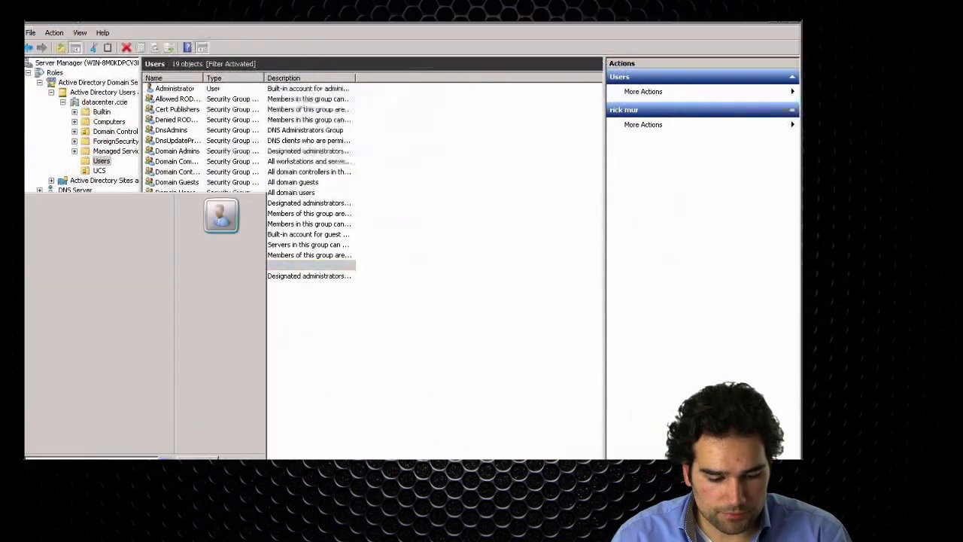
pyautogui.click(77, 237)
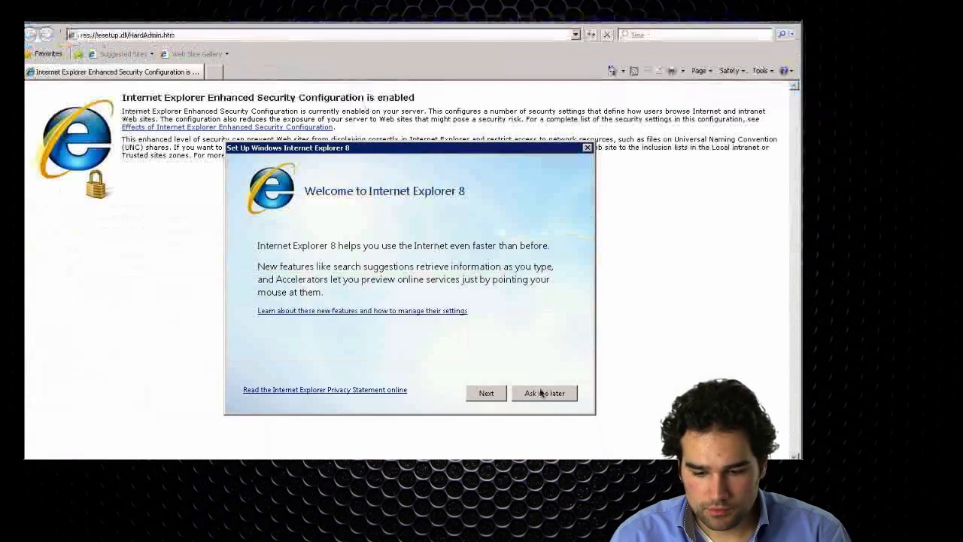
pyautogui.press('Escape')
pyautogui.click(316, 35)
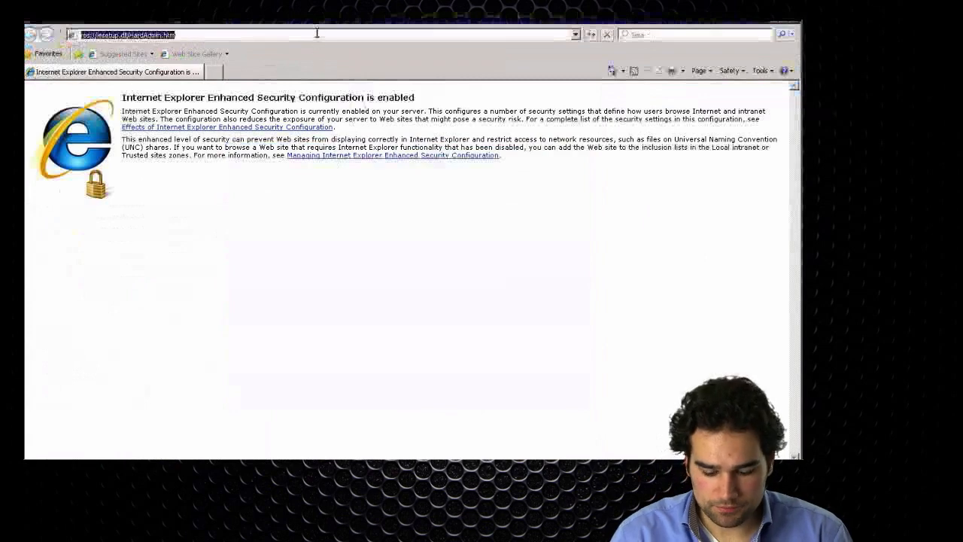
pyautogui.write('10.10.')
pyautogui.press('Down')
pyautogui.press('Return')
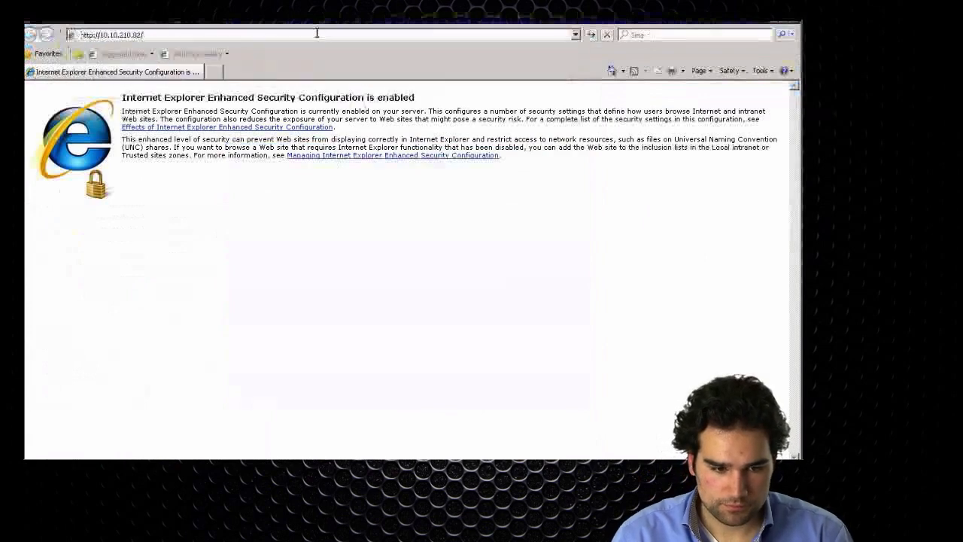
pyautogui.click(441, 280)
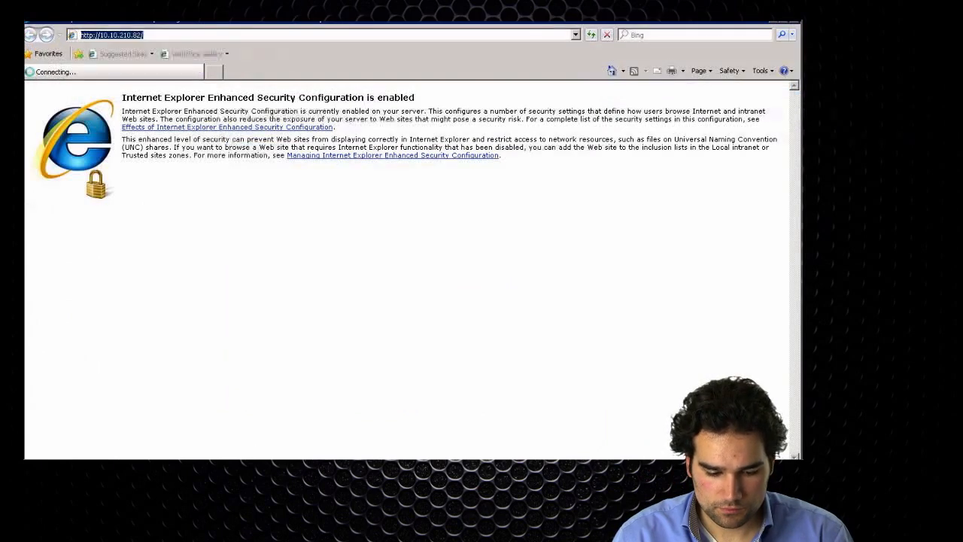
pyautogui.press('super')
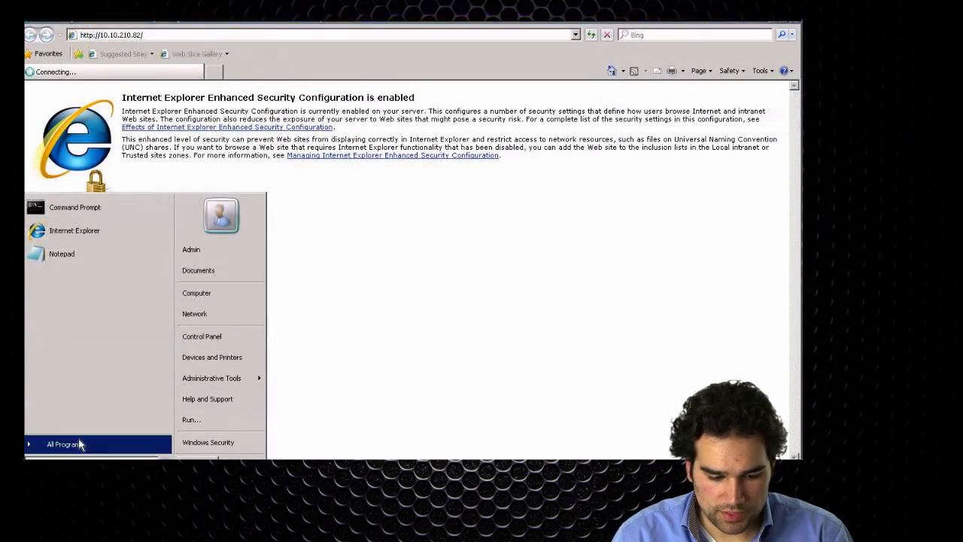
pyautogui.click(78, 442)
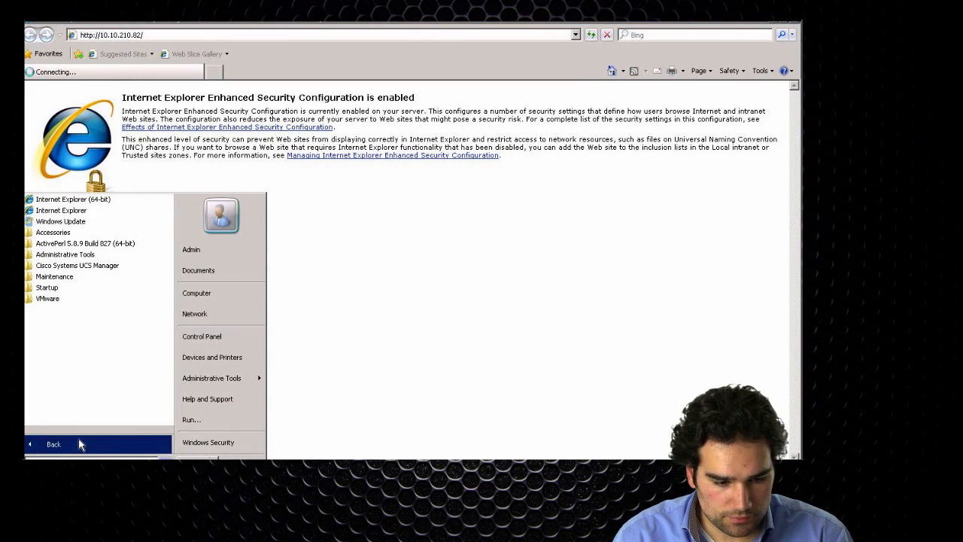
pyautogui.click(470, 267)
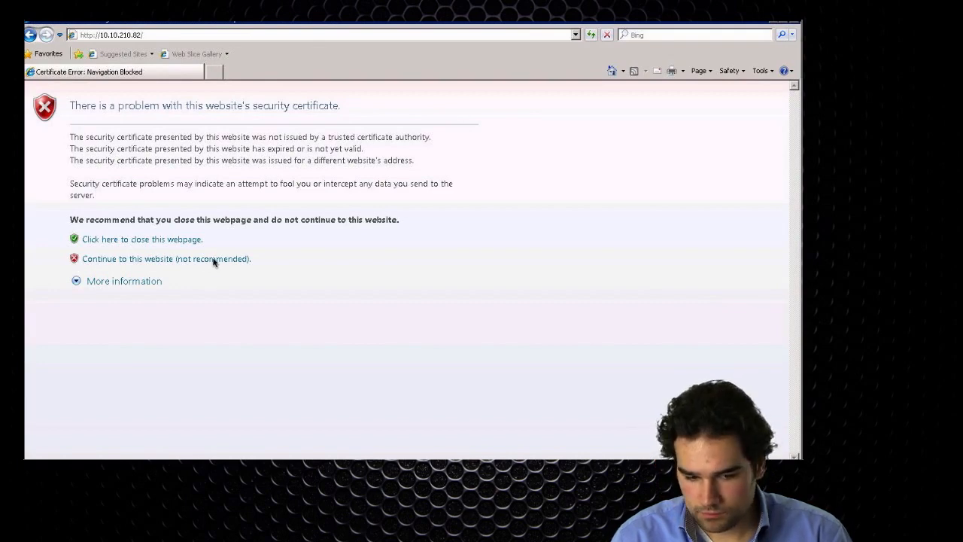
# - Continue to the Cisco UCS Manager site despite the certificate warning and try to launch UCS Manager from it
pyautogui.click(213, 259)
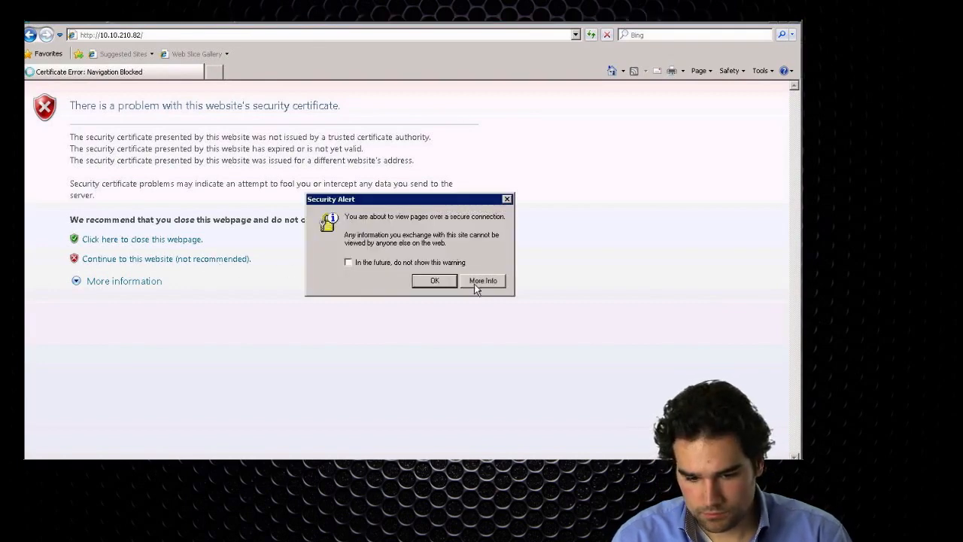
pyautogui.click(434, 274)
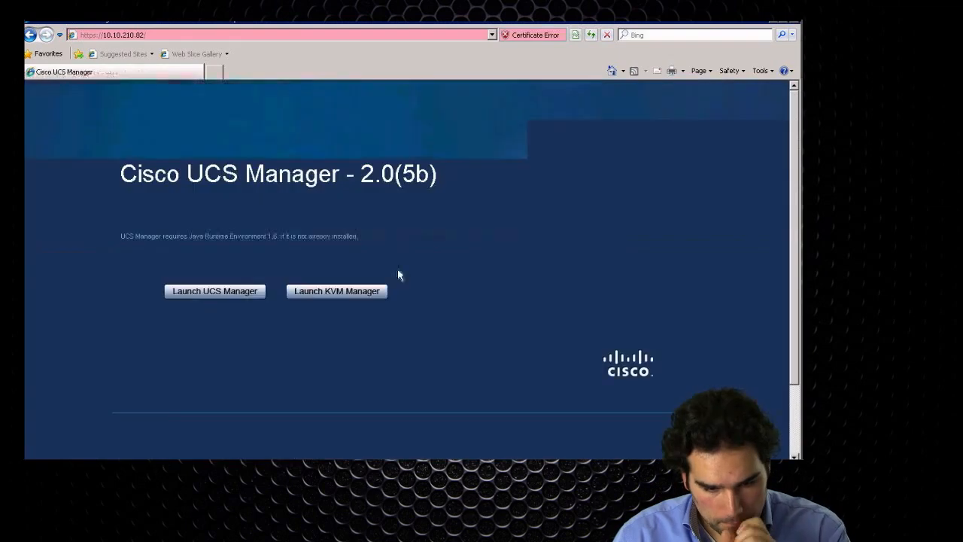
pyautogui.click(246, 292)
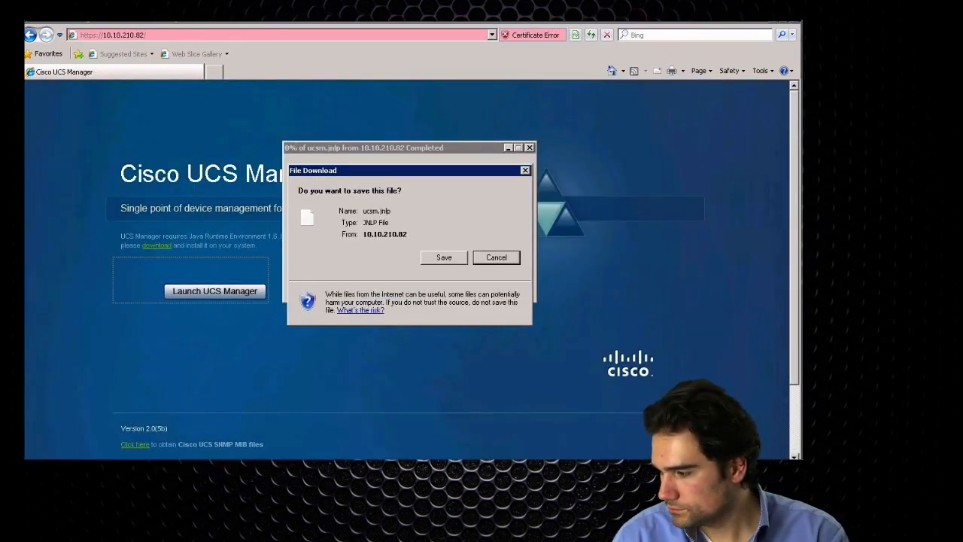
pyautogui.click(496, 257)
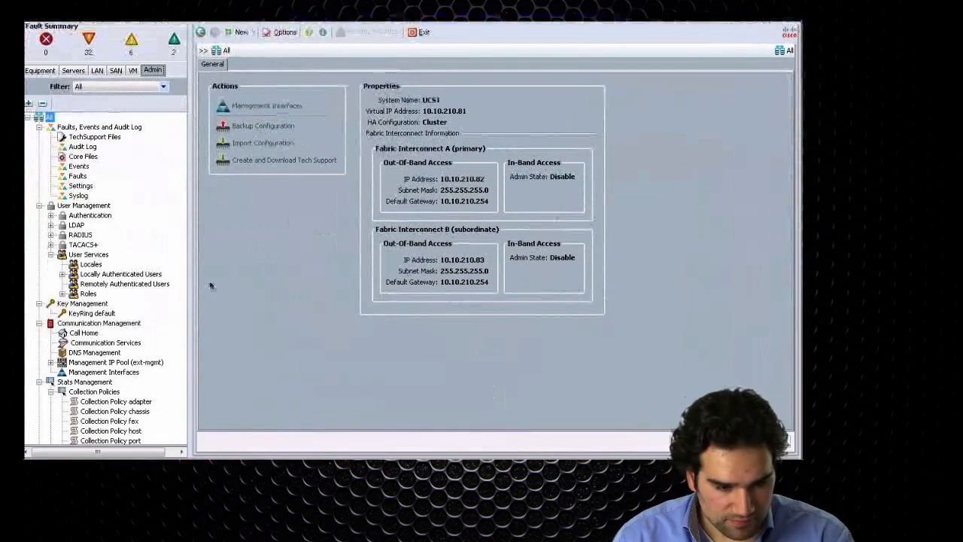
# - Open the LDAP Providers under User Management in UCS Manager and start creating an LDAP provider
pyautogui.click(76, 225)
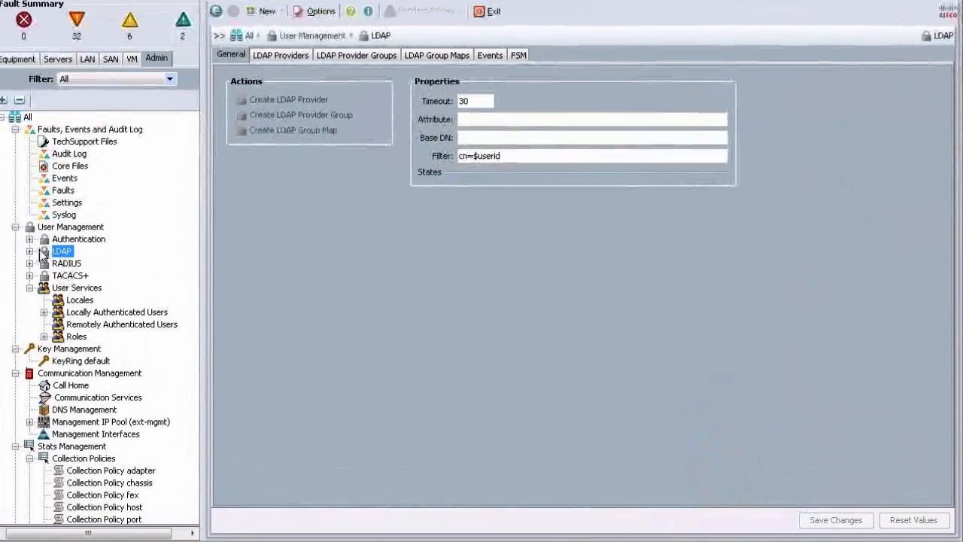
pyautogui.click(30, 251)
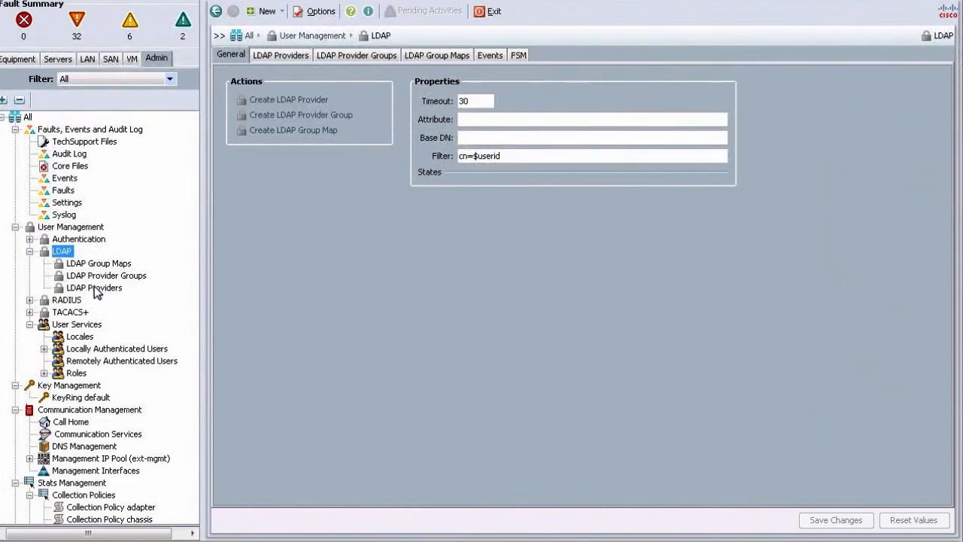
pyautogui.click(96, 288)
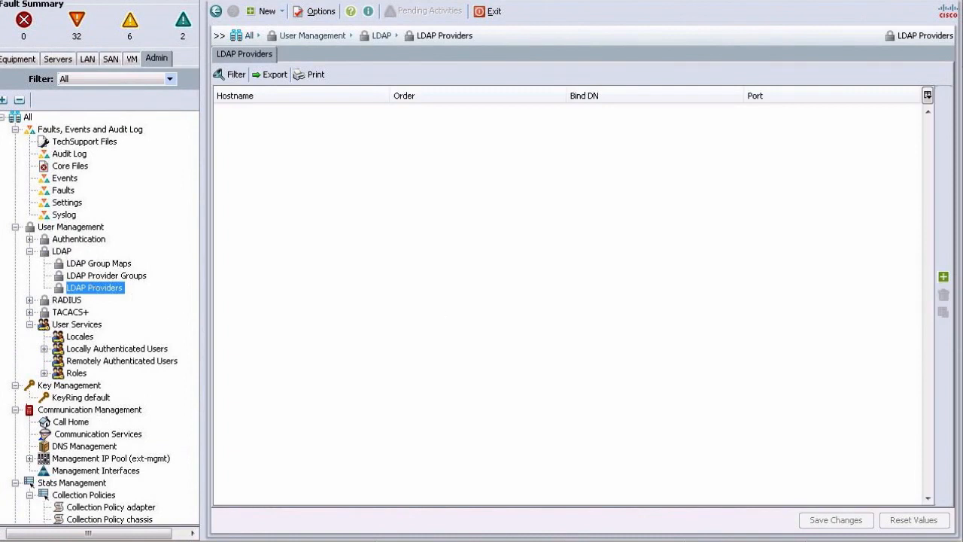
pyautogui.click(943, 276)
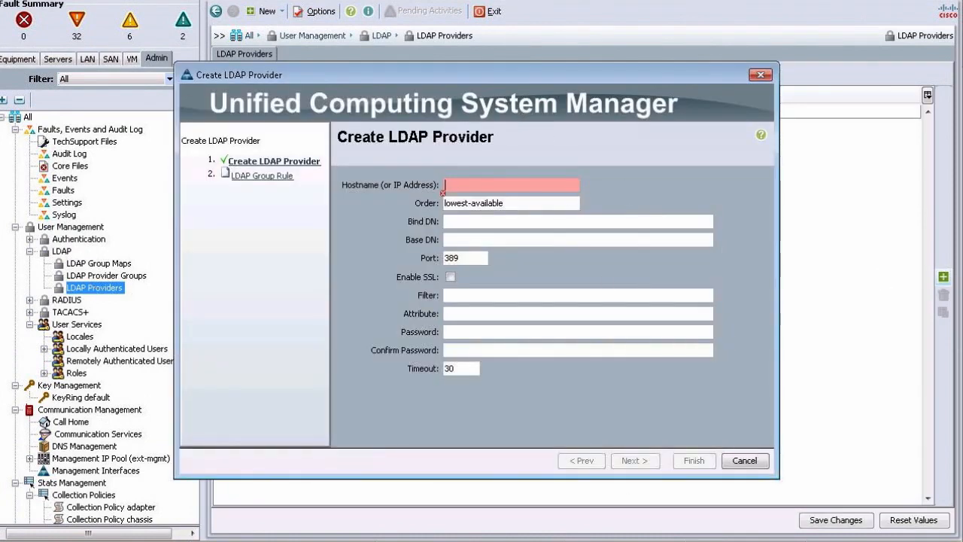
# - Copy the IP address 10.10.210.222 from the workbook's Task 12 table into the LDAP provider's Hostname field
pyautogui.press('super+Tab')
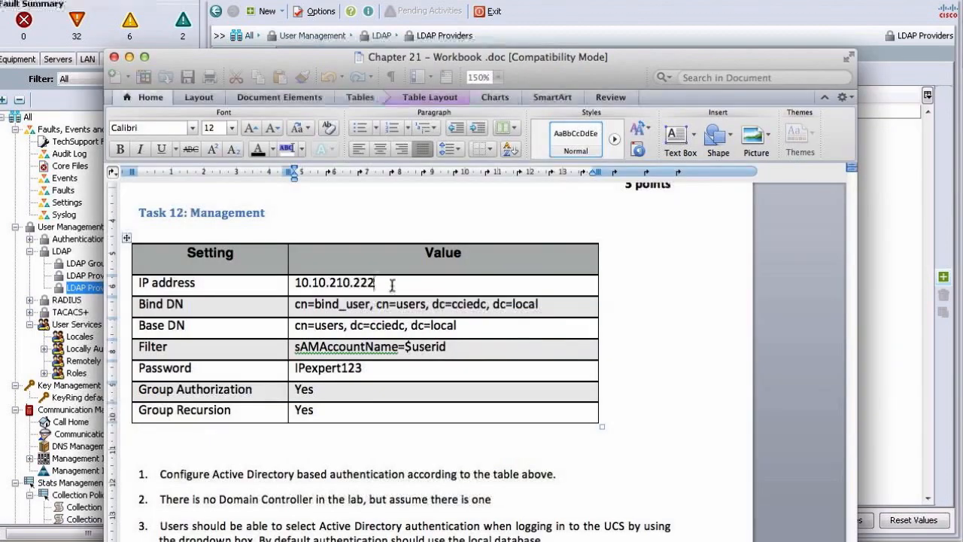
pyautogui.moveTo(293, 283); pyautogui.dragTo(374, 283)
pyautogui.hotkey('ctrl', 'c')
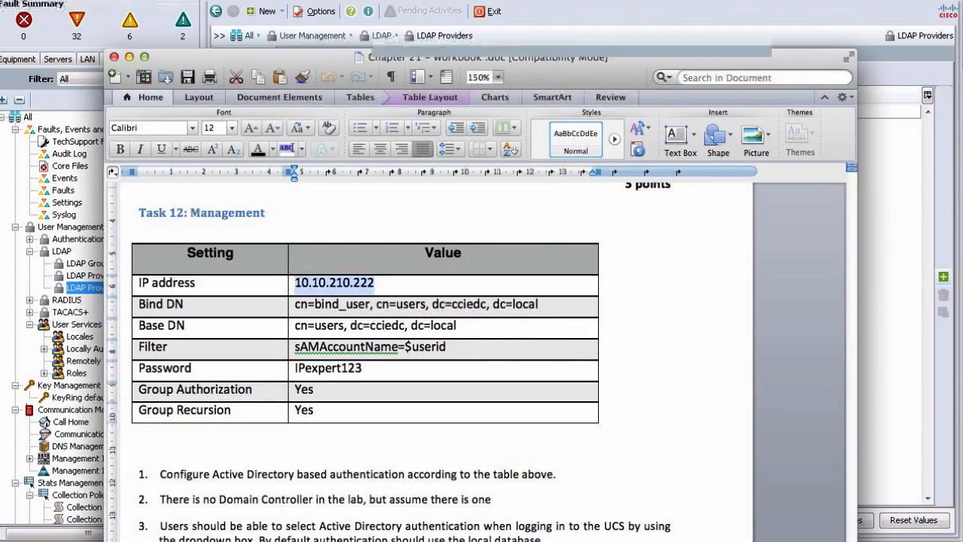
pyautogui.press('super+Tab')
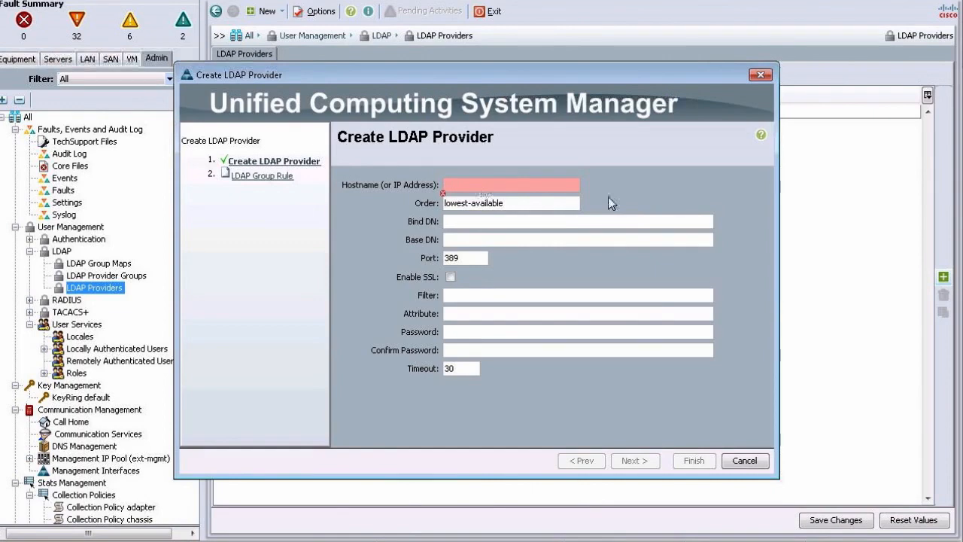
pyautogui.click(513, 187)
pyautogui.hotkey('ctrl', 'v')
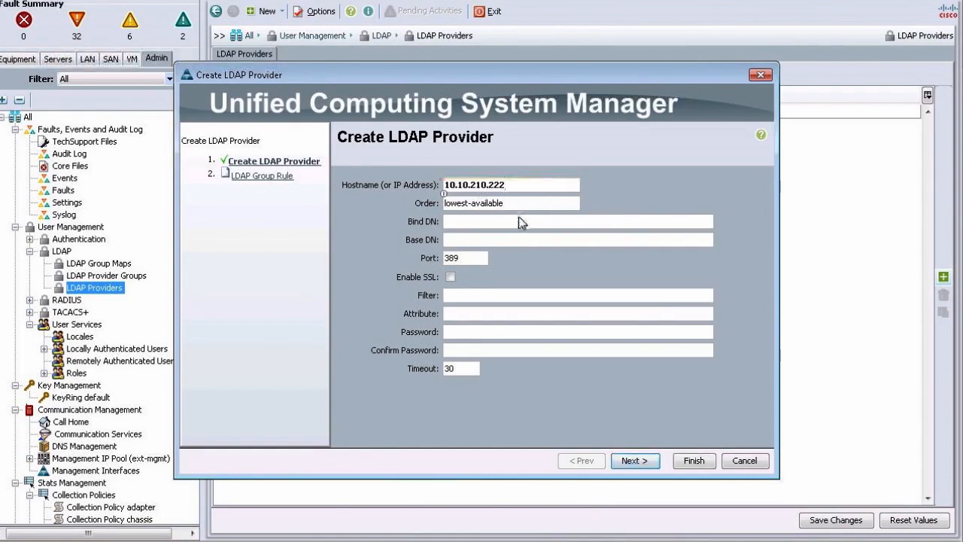
# - Copy the Bind DN "cn=bind_user, cn=users, dc=cciedc, dc=local" from the workbook table into the LDAP provider's Bind DN field
pyautogui.press('super+Tab')
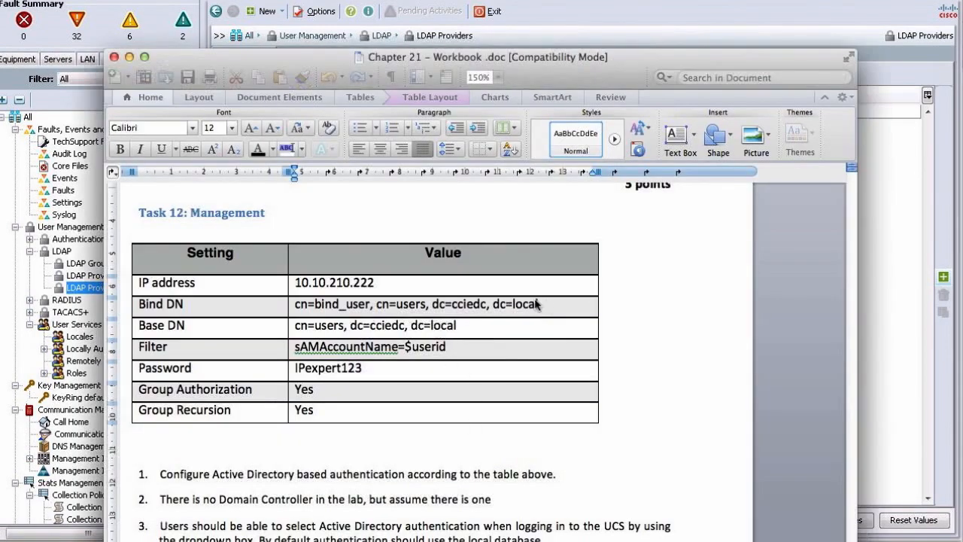
pyautogui.moveTo(538, 304); pyautogui.dragTo(295, 304)
pyautogui.press('super+c')
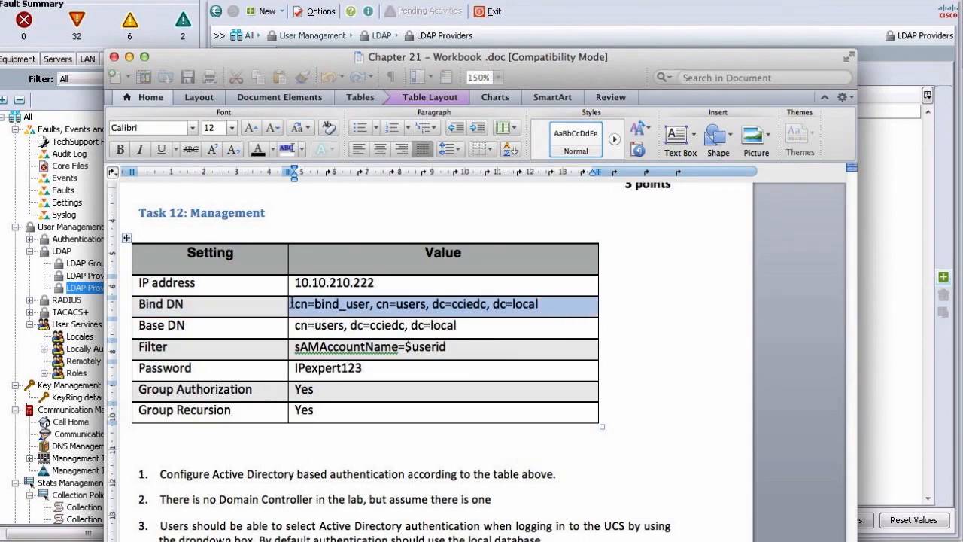
pyautogui.press('super+Tab')
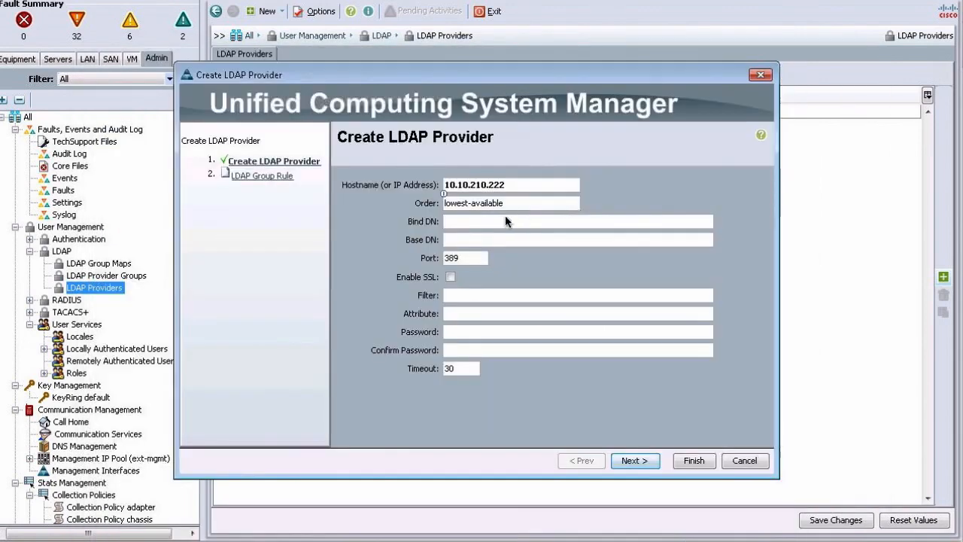
pyautogui.click(502, 220)
pyautogui.press('super+v')
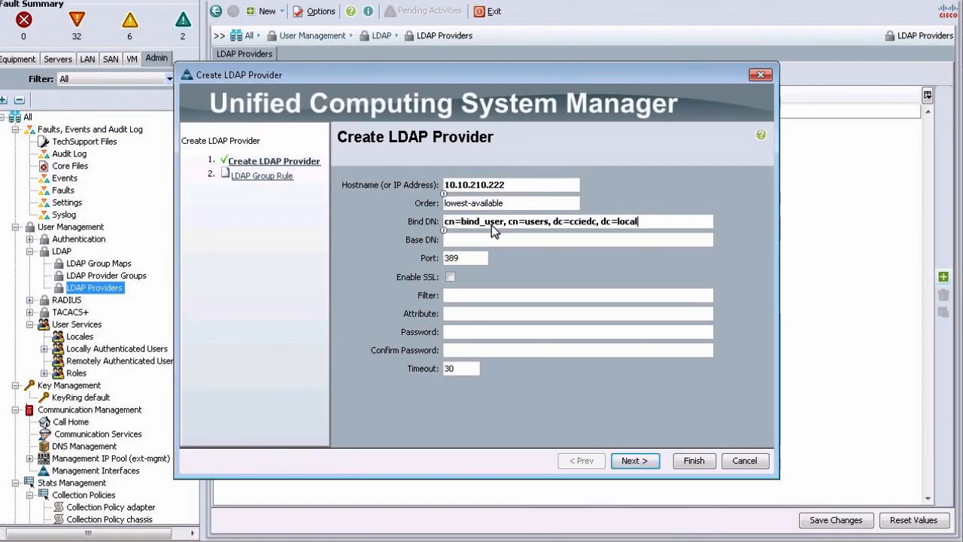
# - Copy the Base DN "cn=users, dc=cciedc, dc=local" from the workbook table into the LDAP provider's Base DN field
pyautogui.press('super+Tab')
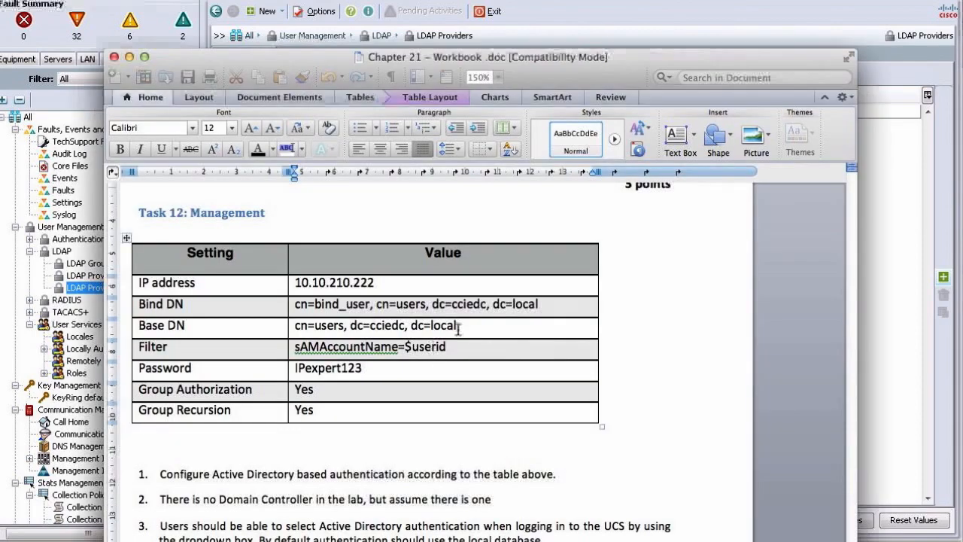
pyautogui.moveTo(463, 326); pyautogui.dragTo(294, 325)
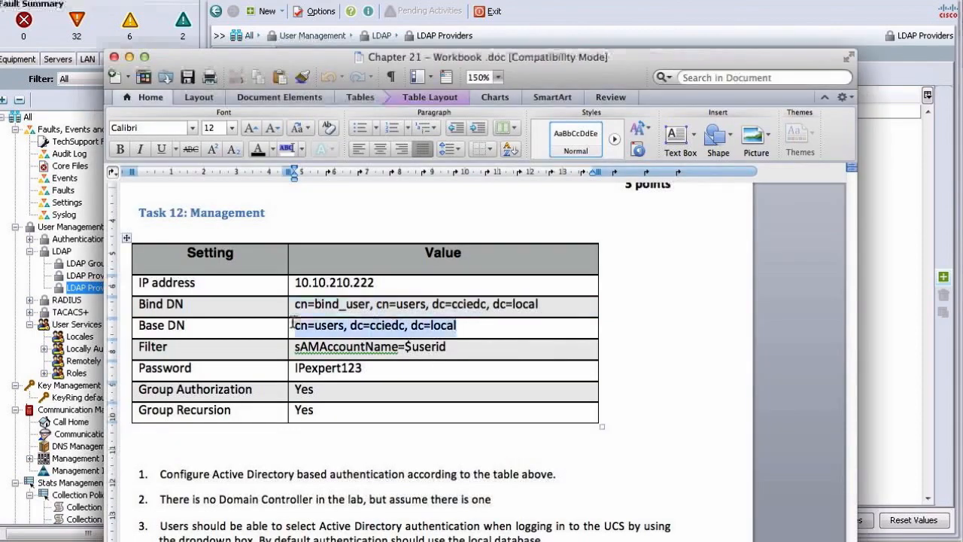
pyautogui.press('super+c')
pyautogui.press('super+Tab')
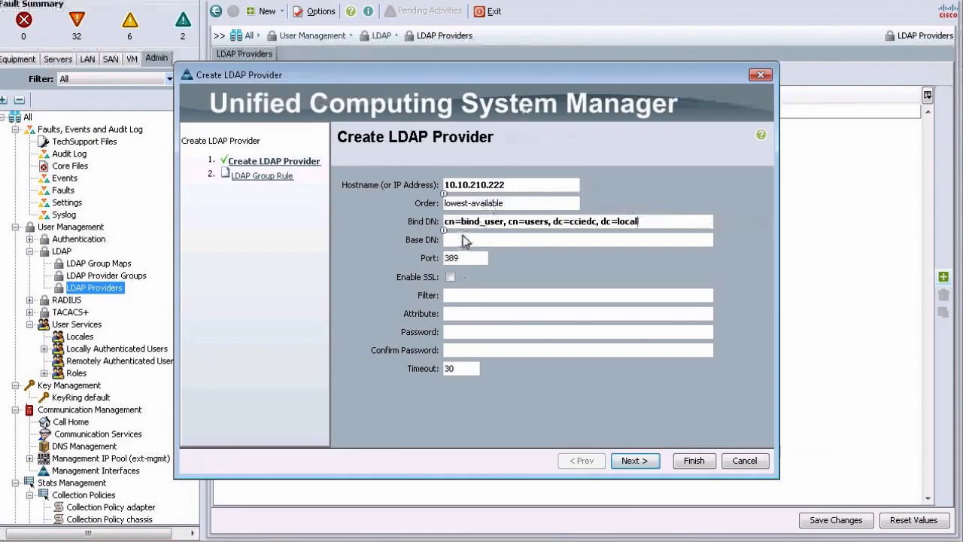
pyautogui.click(465, 242)
pyautogui.press('super+v')
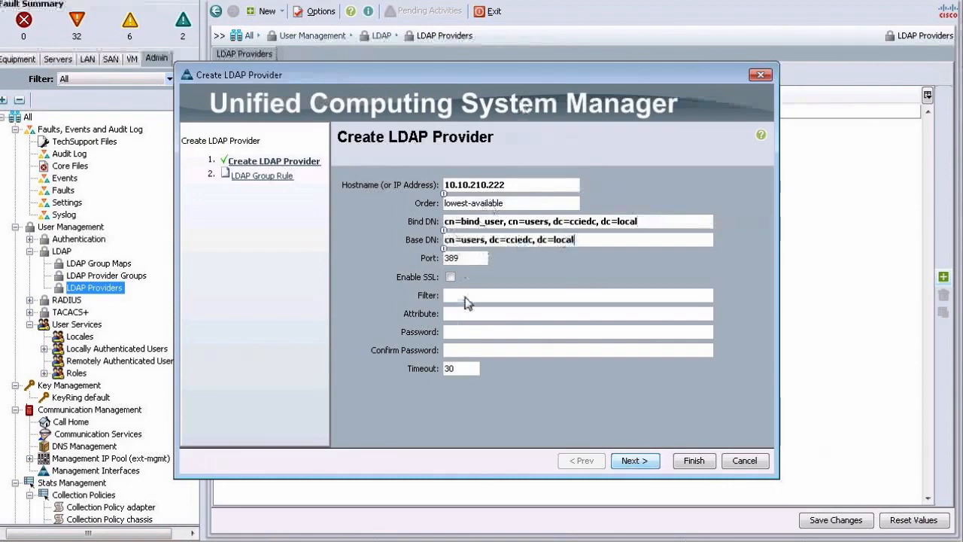
# - Copy the filter "sAMAccountName=$userid" from the workbook table into the LDAP provider's Filter field
pyautogui.press('super+Tab')
pyautogui.moveTo(449, 347); pyautogui.dragTo(303, 348)
pyautogui.press('super+Tab')
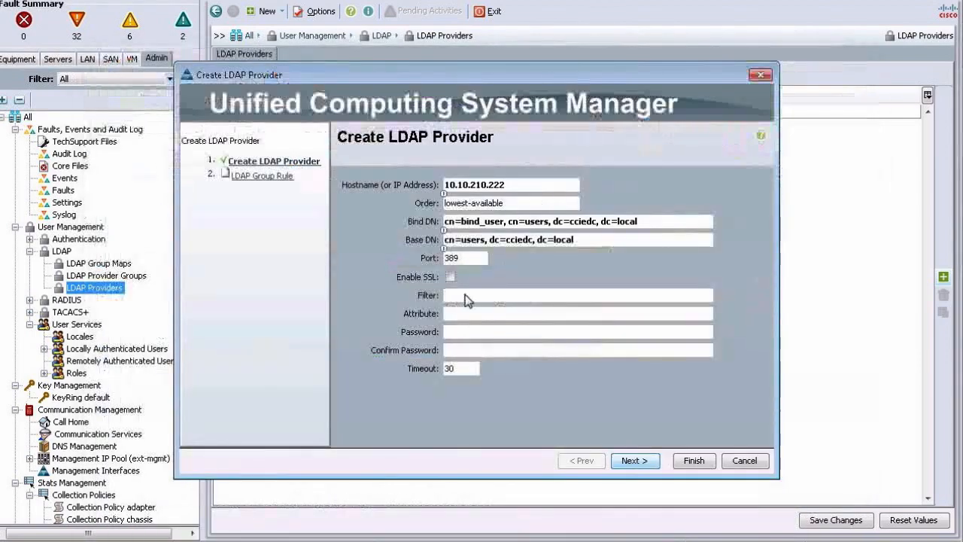
pyautogui.click(462, 298)
pyautogui.hotkey('ctrl', 'v')
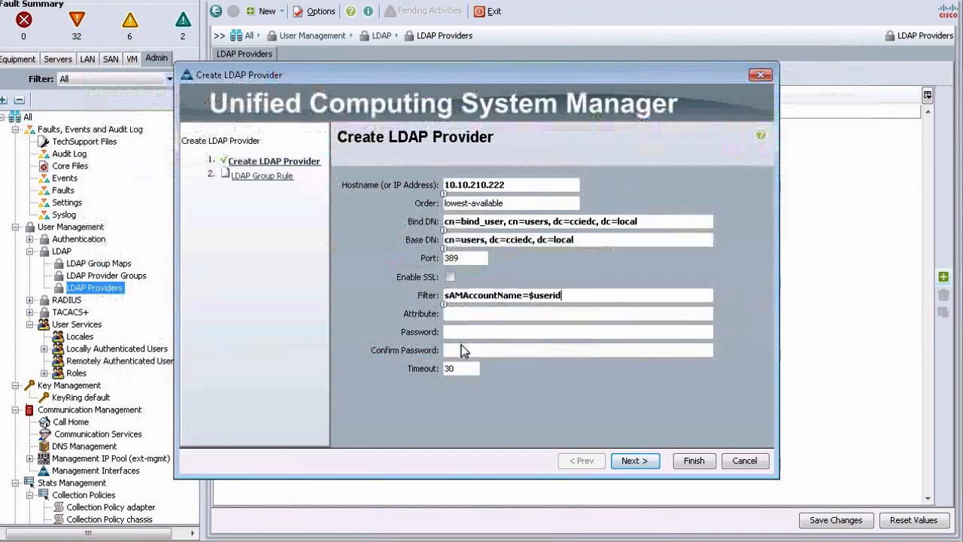
# - Enter and confirm the bind account's password for the LDAP provider and continue to the LDAP Group Rule page
pyautogui.write('•••••••••••')
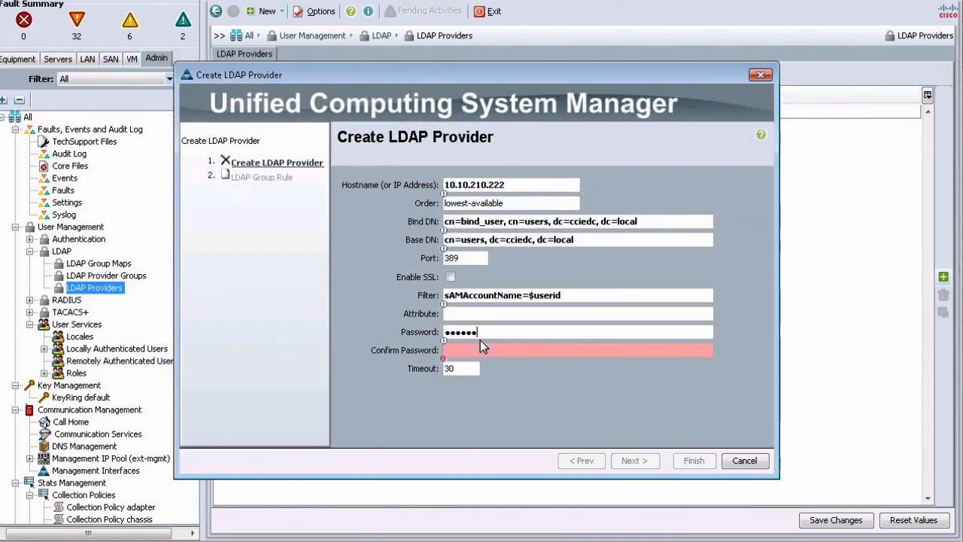
pyautogui.press('Tab')
pyautogui.write('•••••••••••')
pyautogui.click(634, 460)
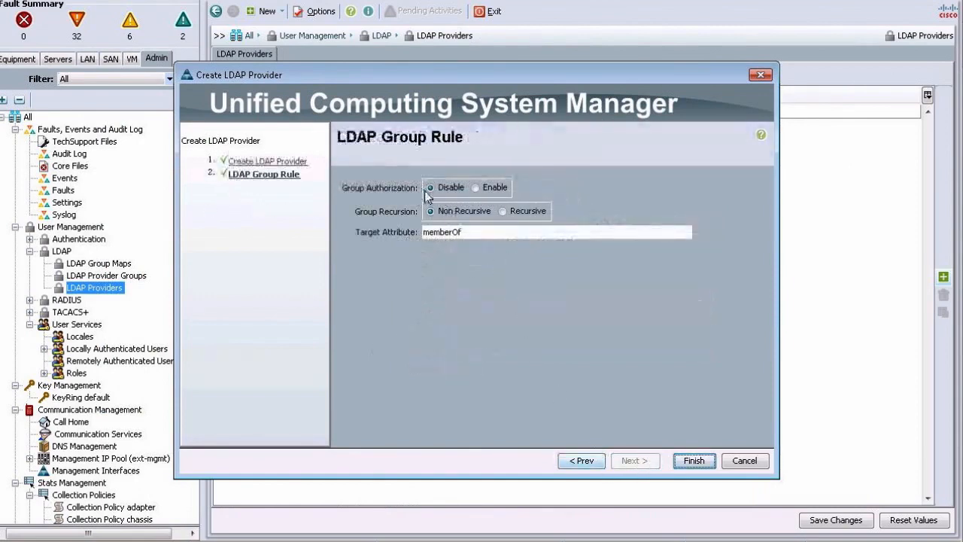
# - Switch to Cisco's sample configuration guide in the browser and review its LDAP provider field values and LDAP Group Rule settings
pyautogui.press('super+Tab')
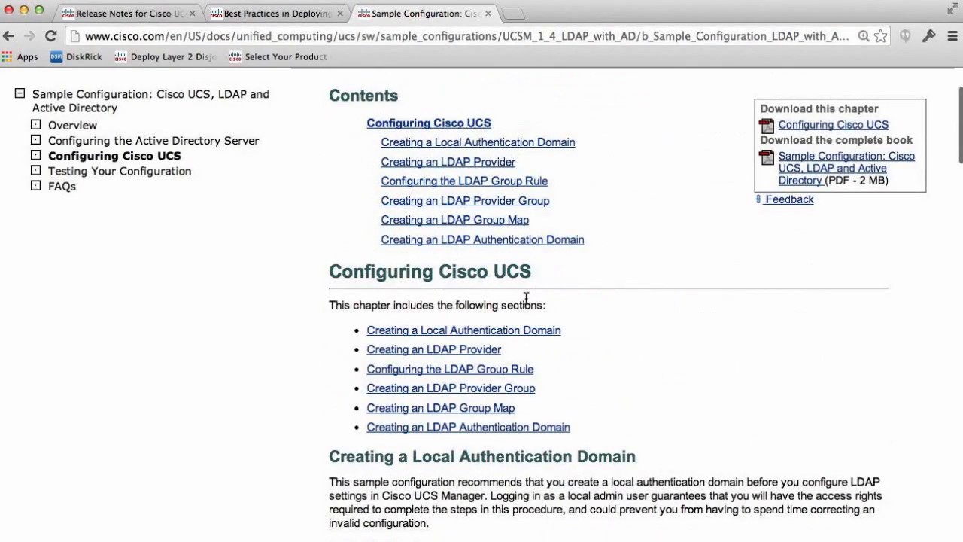
pyautogui.scroll(-15, 525, 296)
pyautogui.scroll(-2, 526, 297)
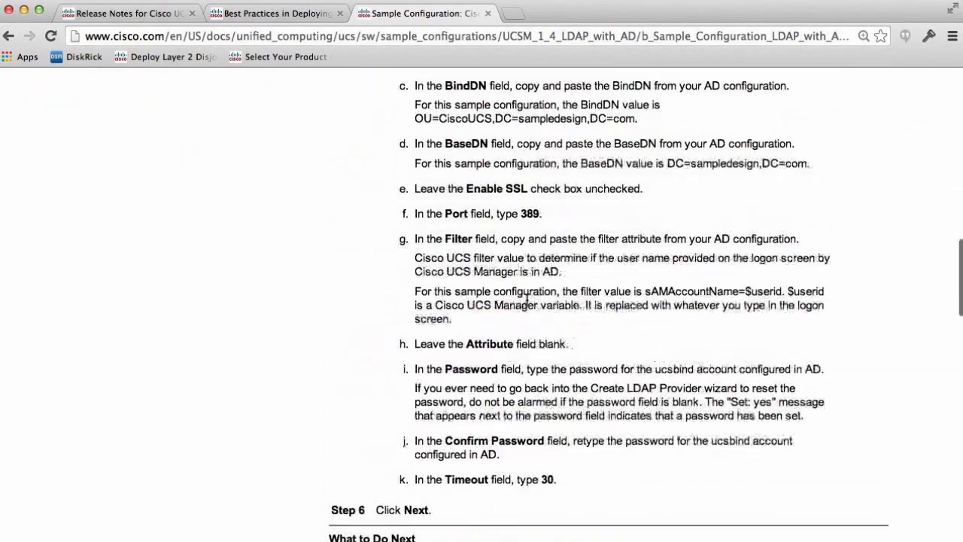
pyautogui.scroll(5, 527, 294)
pyautogui.moveTo(412, 269); pyautogui.dragTo(646, 268)
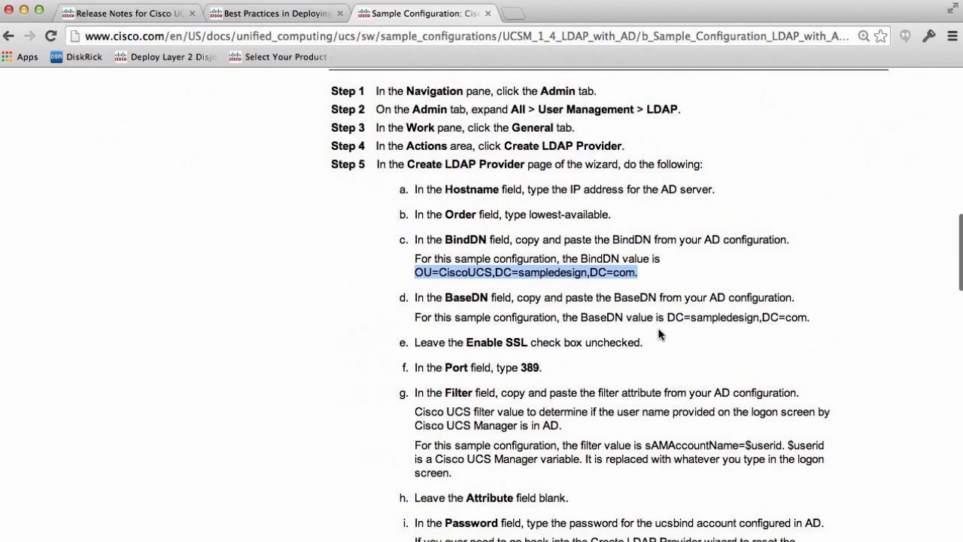
pyautogui.scroll(-3, 658, 334)
pyautogui.scroll(1, 648, 382)
pyautogui.moveTo(646, 374); pyautogui.dragTo(779, 376)
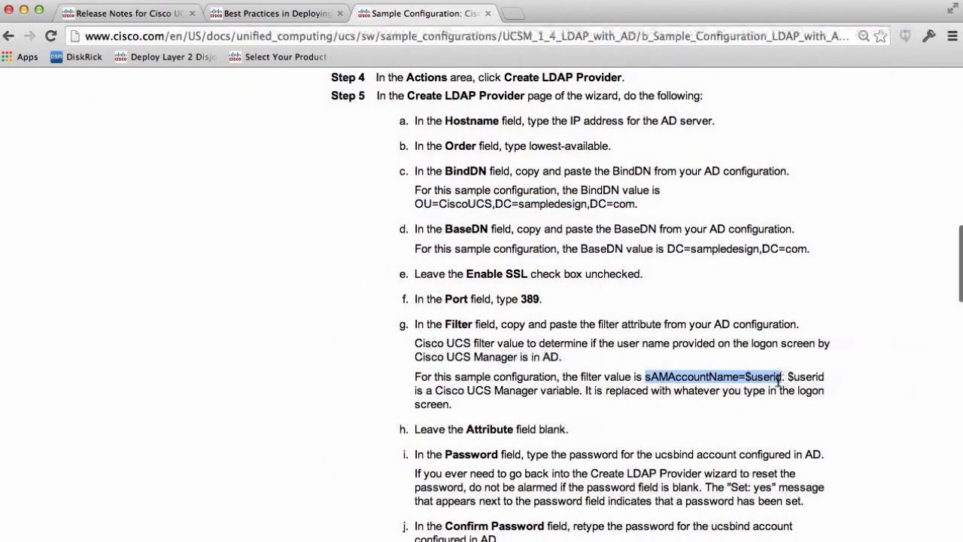
pyautogui.scroll(-10, 777, 379)
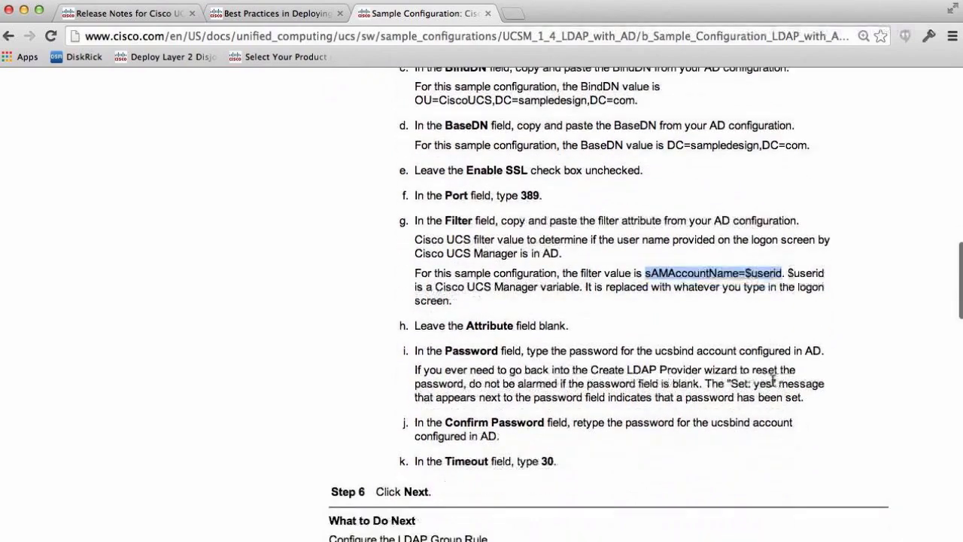
pyautogui.scroll(-2, 737, 371)
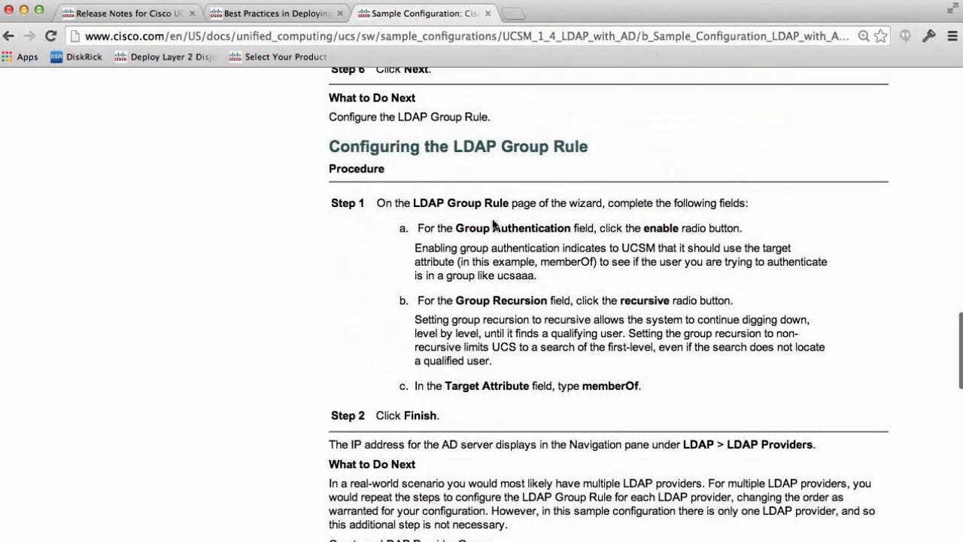
pyautogui.moveTo(633, 230); pyautogui.dragTo(716, 221)
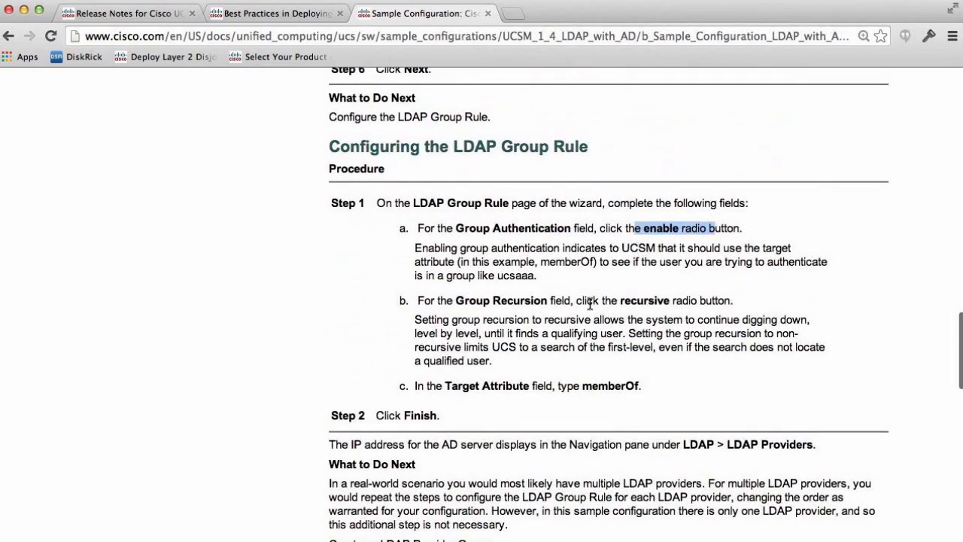
pyautogui.moveTo(586, 300); pyautogui.dragTo(714, 312)
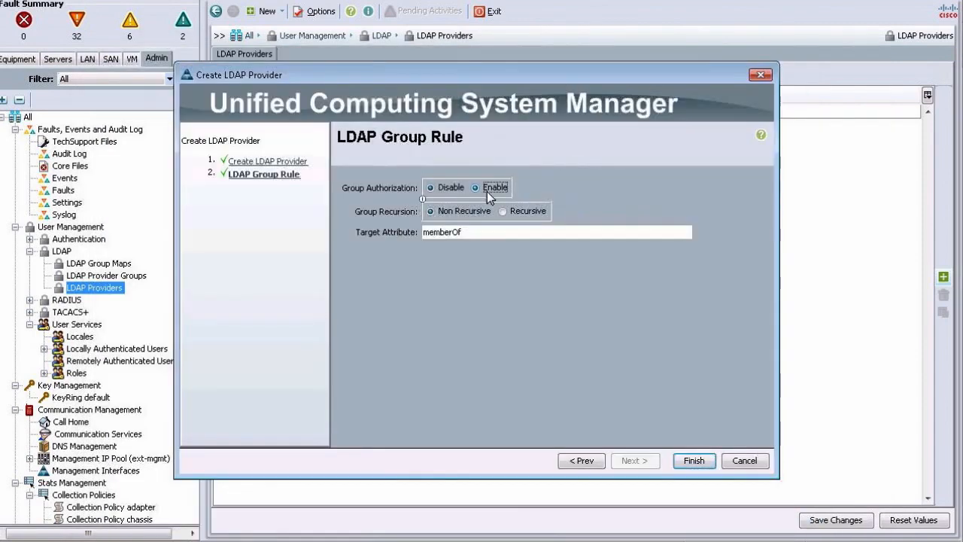
# - Back in UCS Manager, enable group authorization, set group recursion to Recursive, and finish creating the LDAP provider
pyautogui.click(487, 189)
pyautogui.click(504, 210)
pyautogui.click(690, 461)
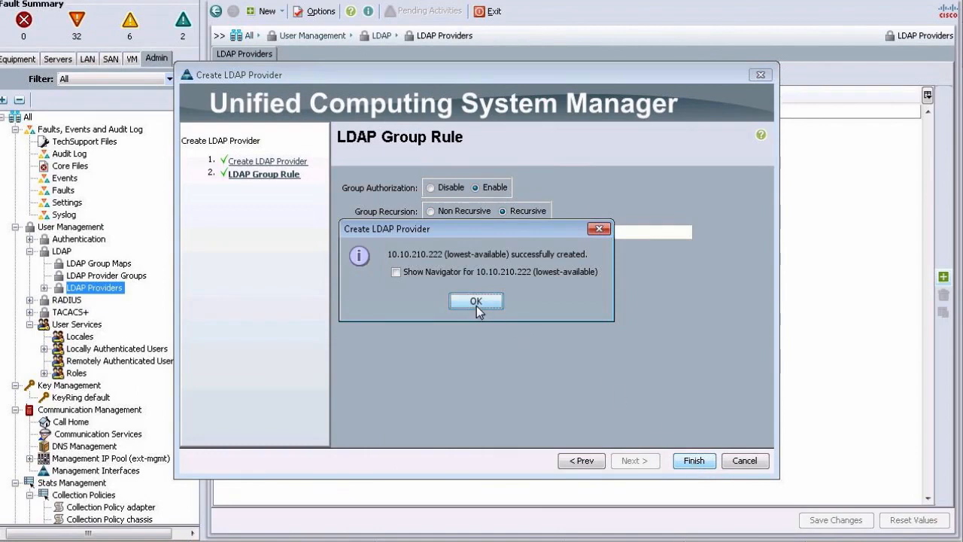
pyautogui.click(476, 302)
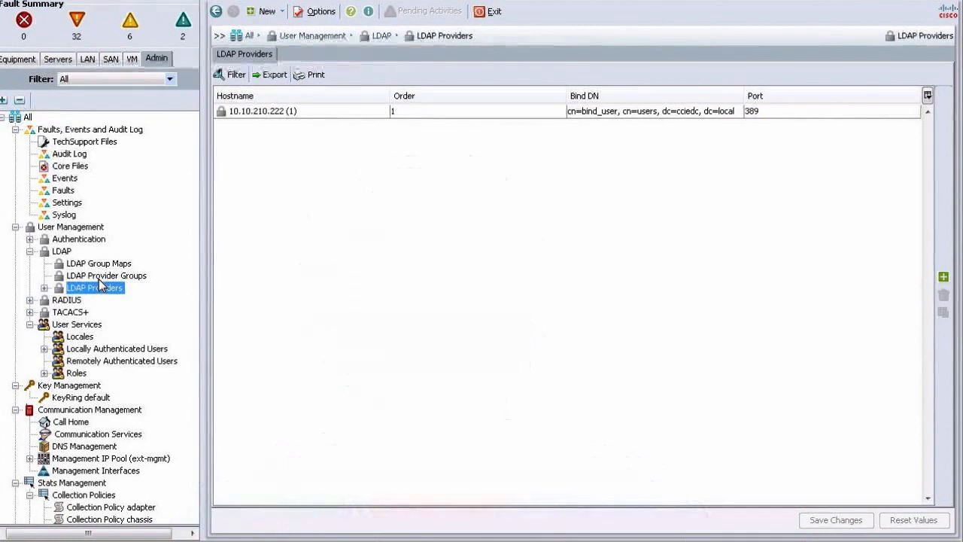
# - Create an LDAP provider group named LDAP_PG that includes the 10.10.210.222 provider
pyautogui.click(98, 278)
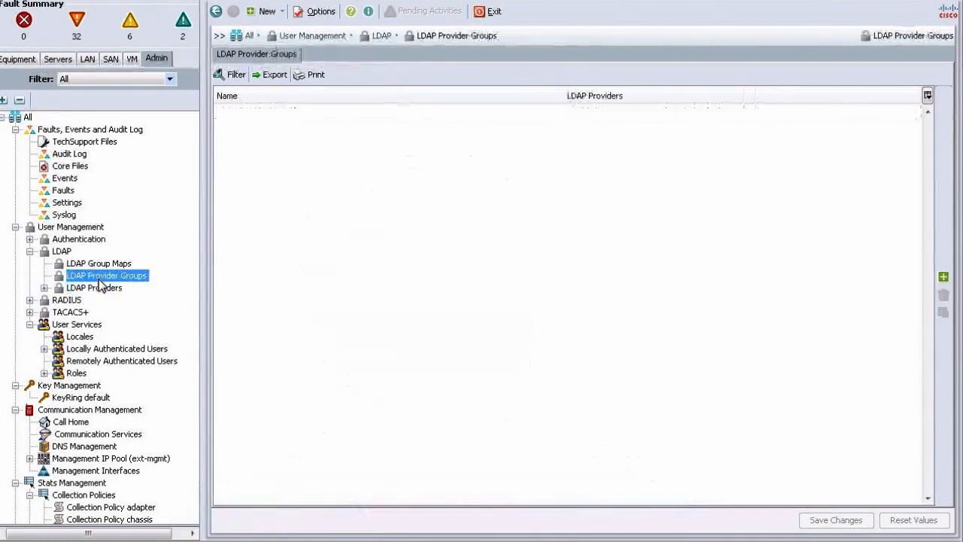
pyautogui.click(943, 277)
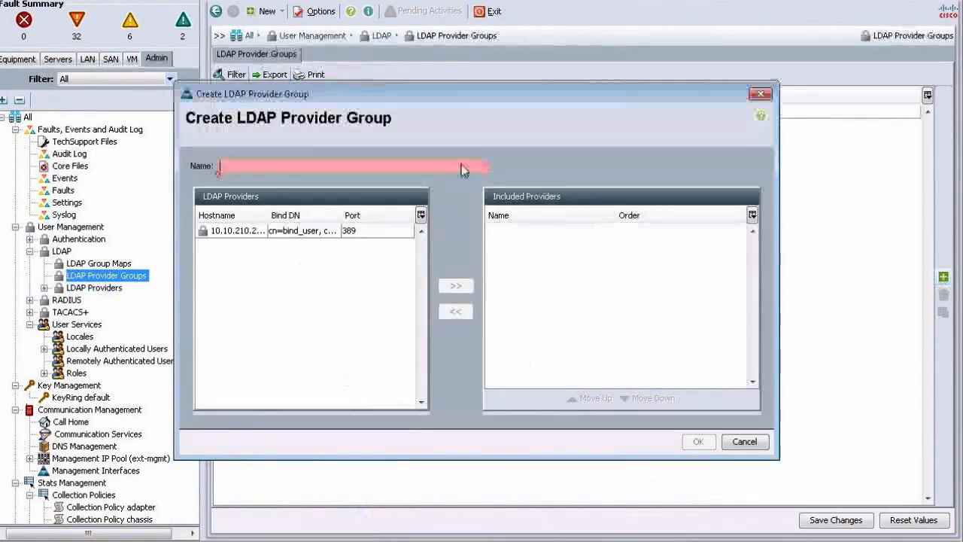
pyautogui.write('LDAP_PG')
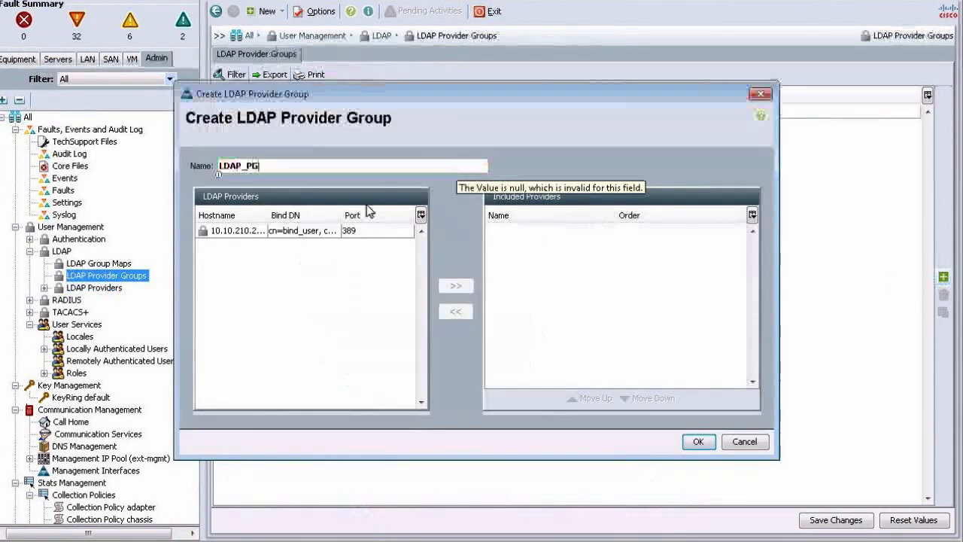
pyautogui.click(240, 233)
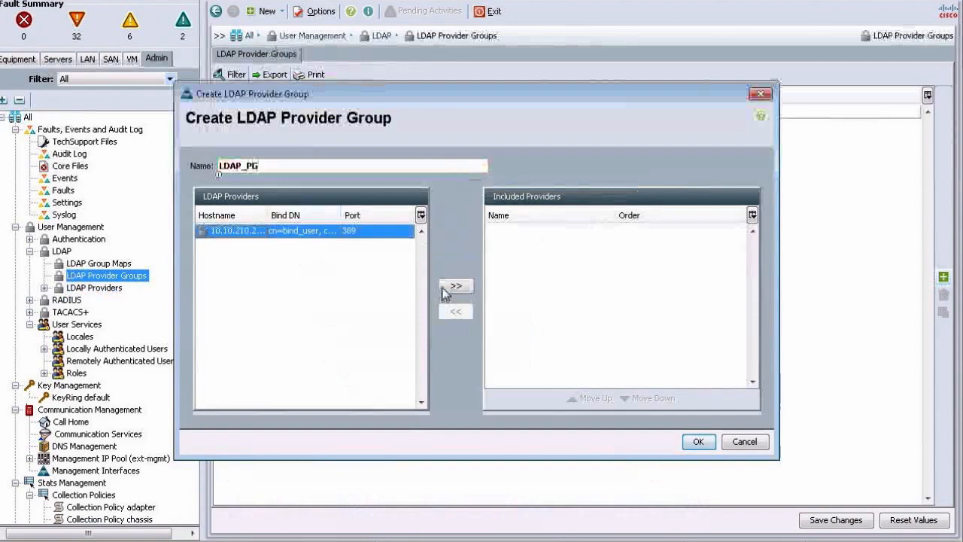
pyautogui.click(452, 288)
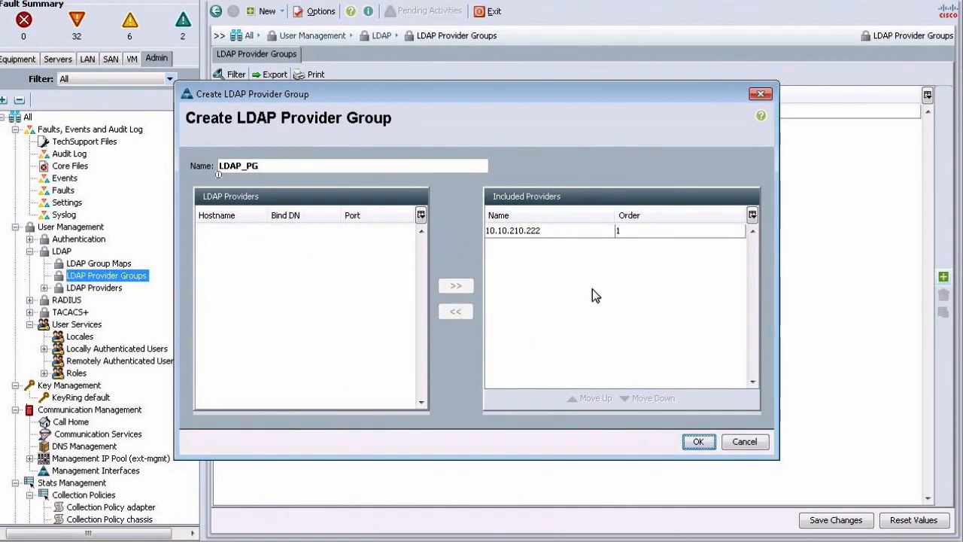
pyautogui.click(711, 443)
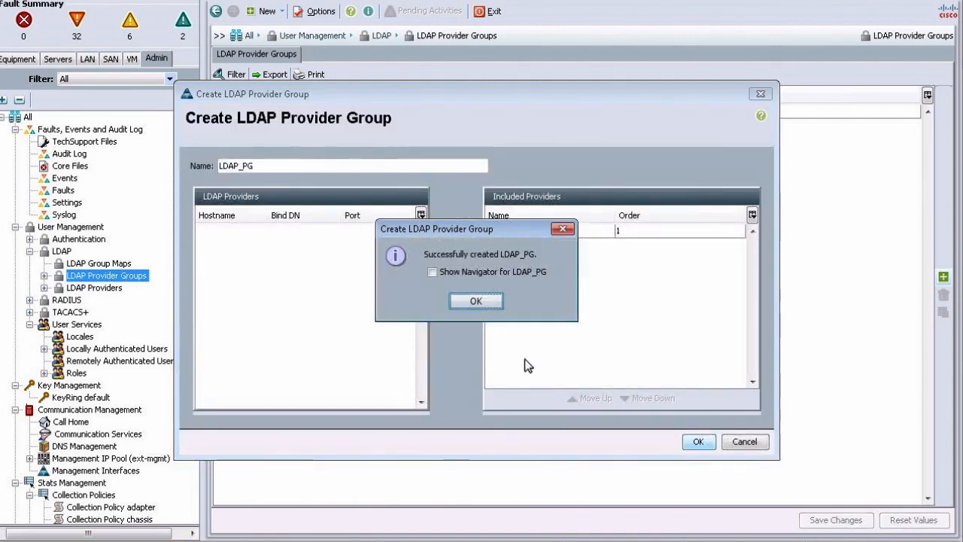
pyautogui.click(476, 301)
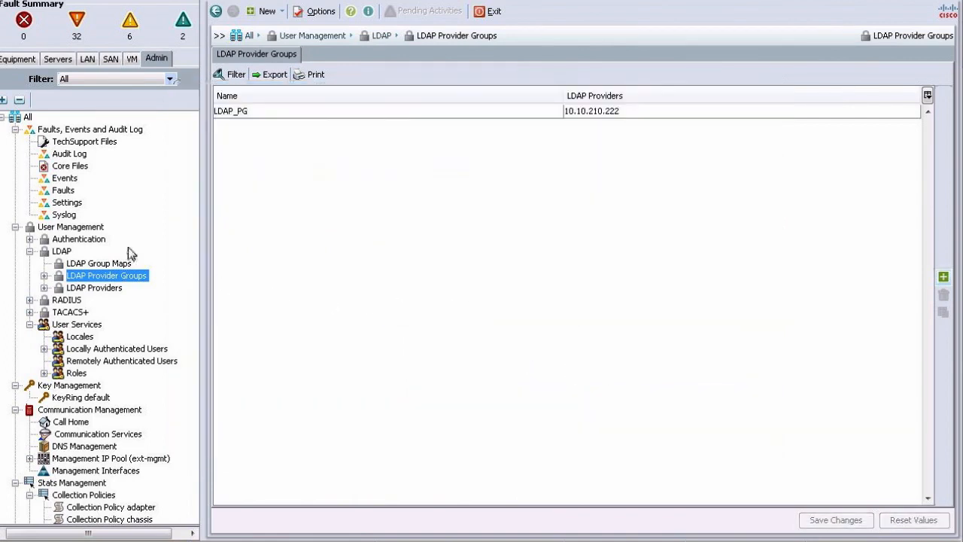
# - Check the default authentication realm in the Native Authentication settings
pyautogui.click(83, 241)
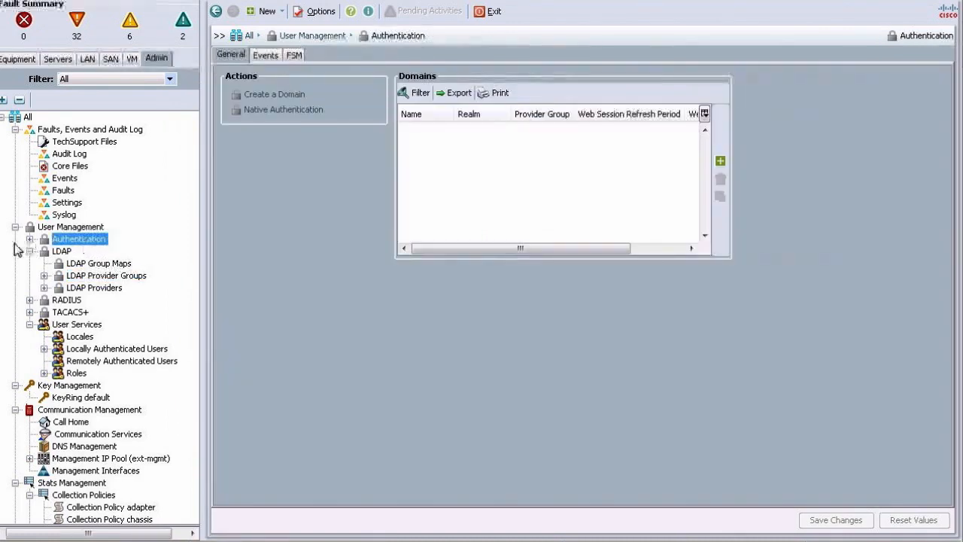
pyautogui.click(30, 239)
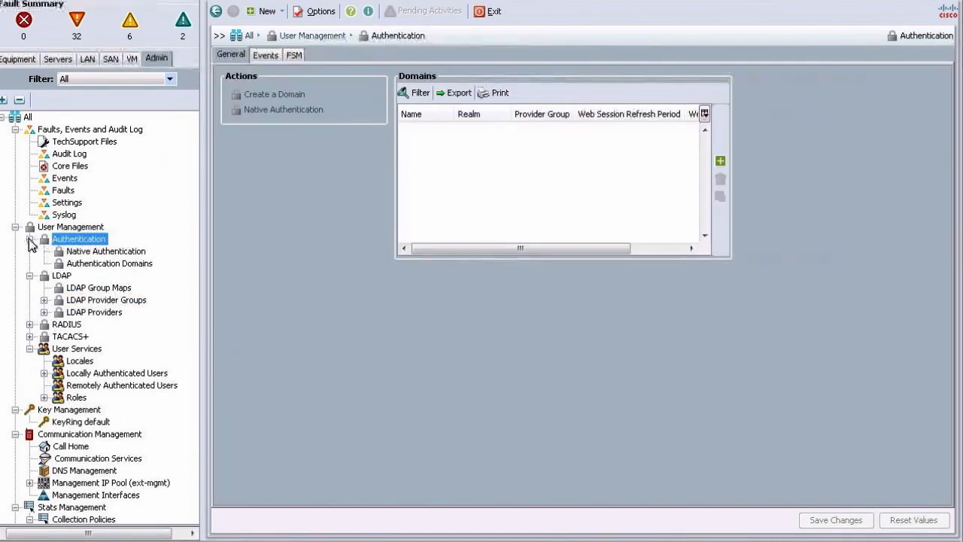
pyautogui.click(105, 253)
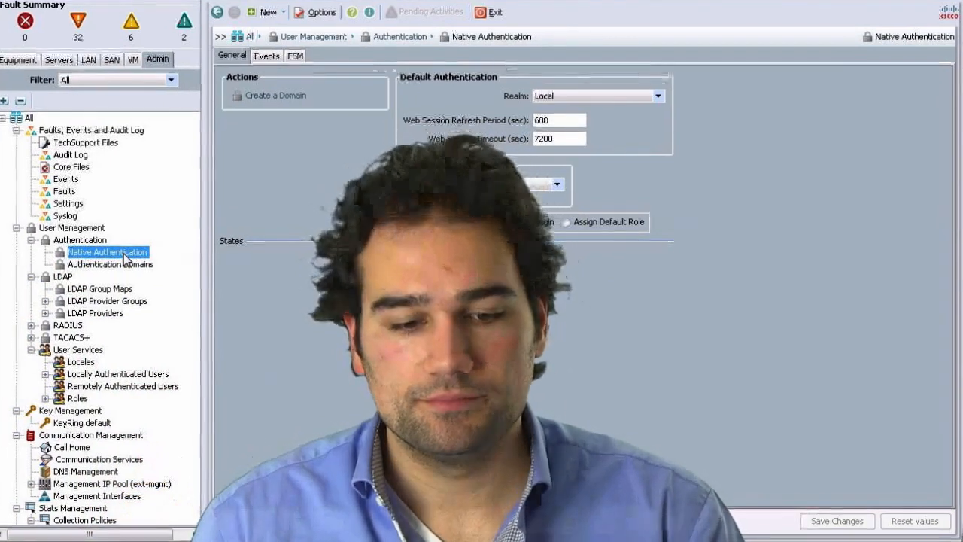
# - Create an authentication domain named ActiveDirectory with the Ldap realm and the LDAP_PG provider group
pyautogui.click(119, 264)
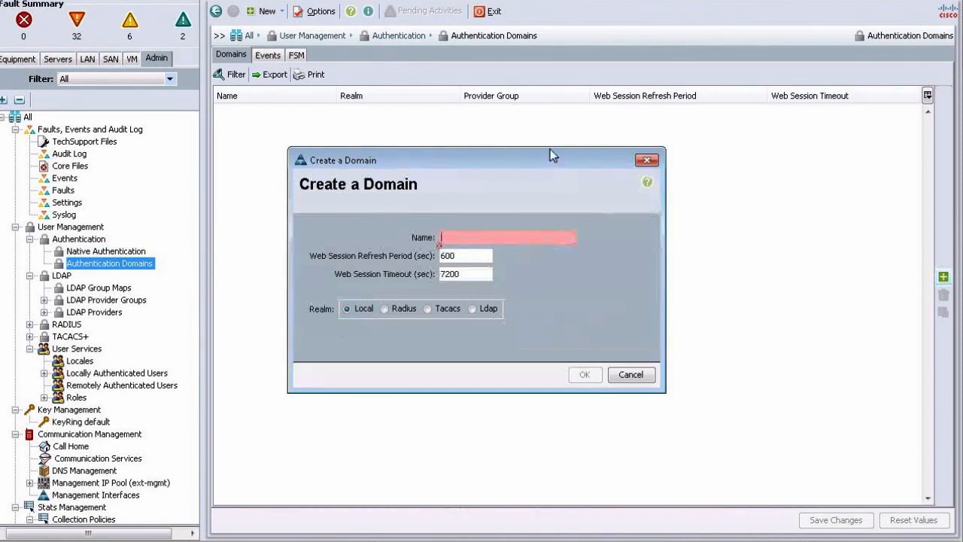
pyautogui.write('ActiveDirector')
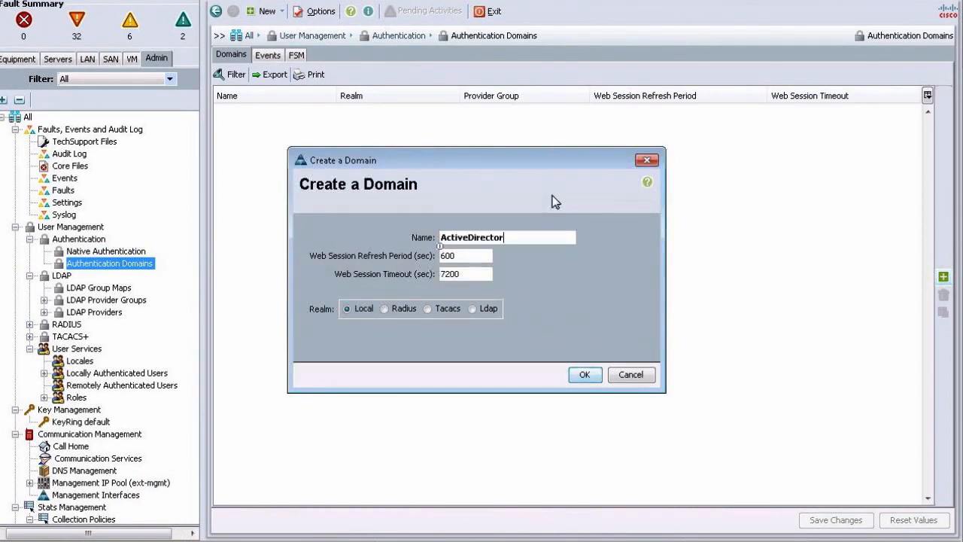
pyautogui.write('y')
pyautogui.click(474, 309)
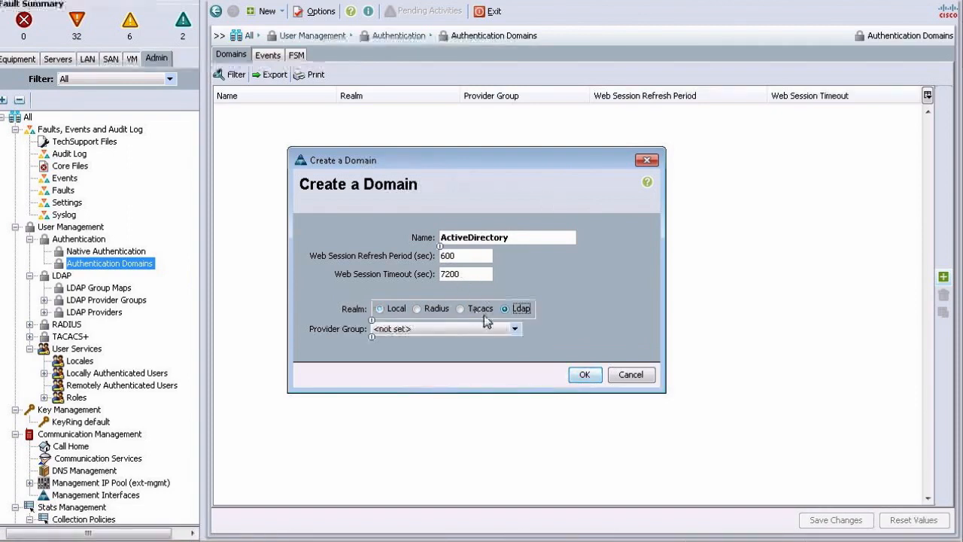
pyautogui.click(496, 329)
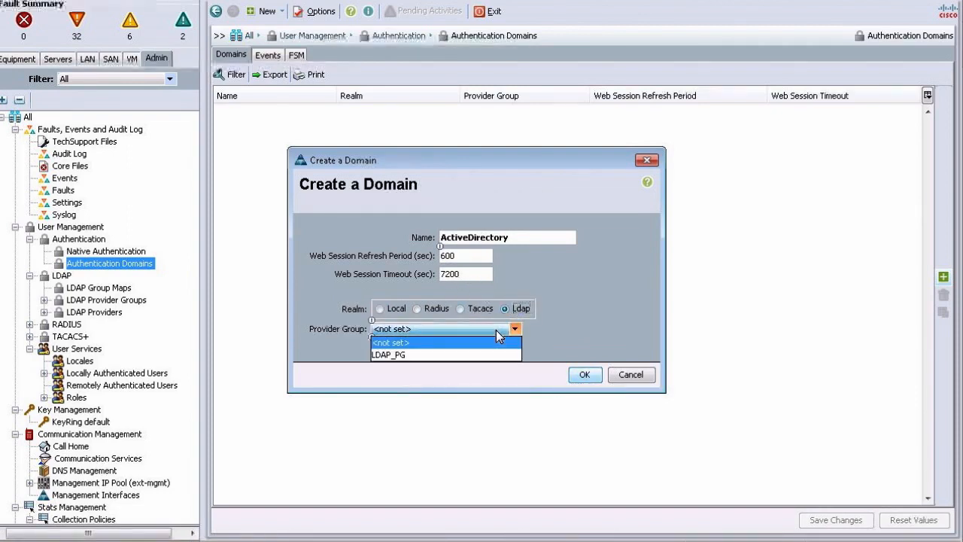
pyautogui.click(419, 355)
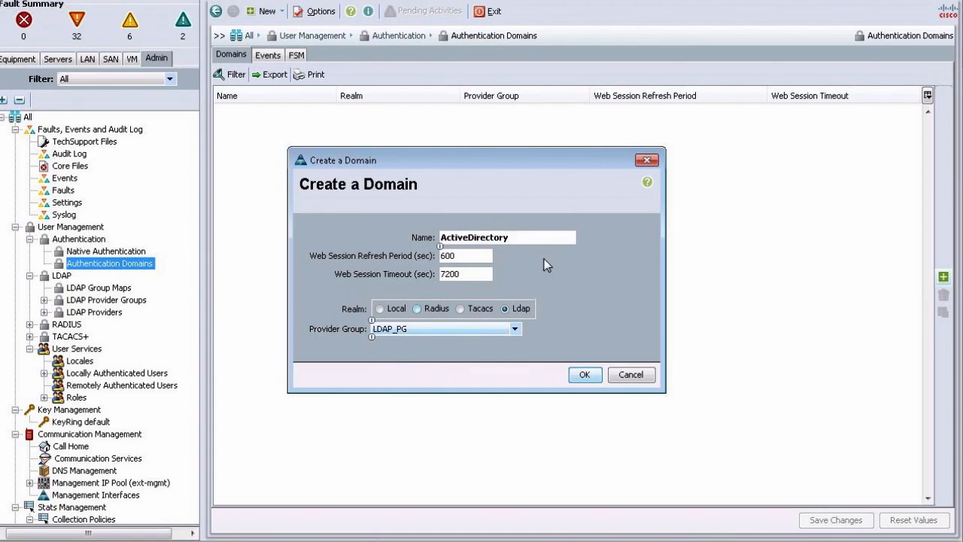
pyautogui.click(585, 375)
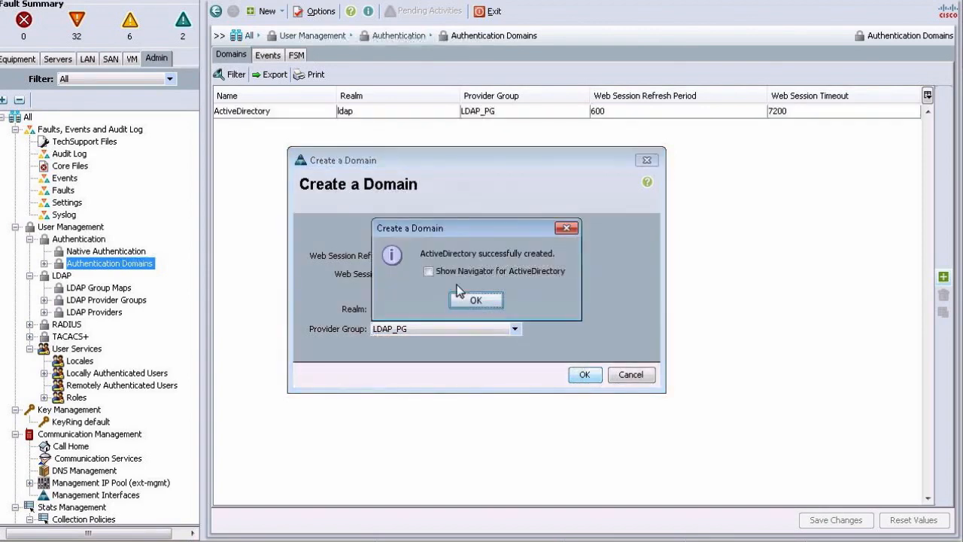
pyautogui.click(474, 301)
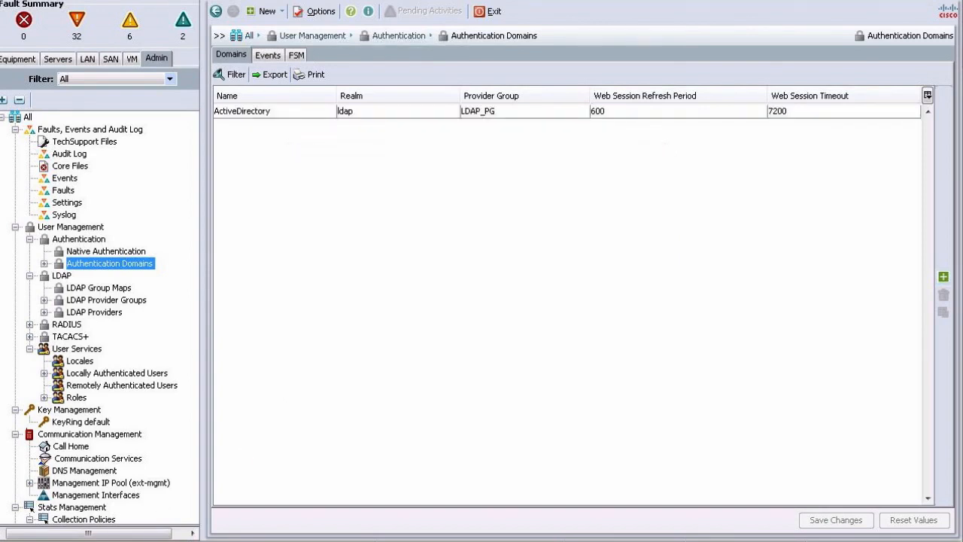
# - Switch to Internet Explorer and launch a new UCS Manager session from its start page, accepting the application's security risk
pyautogui.click(109, 539)
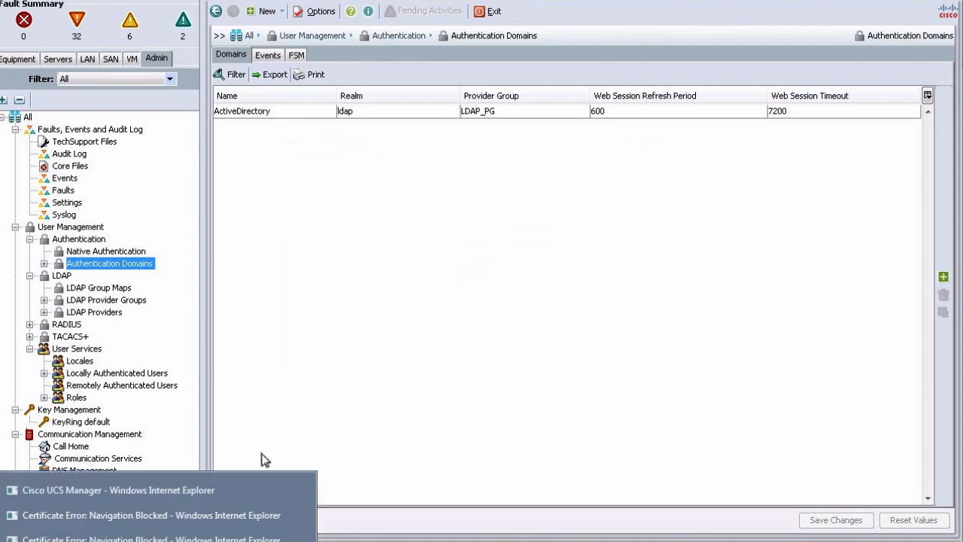
pyautogui.click(108, 491)
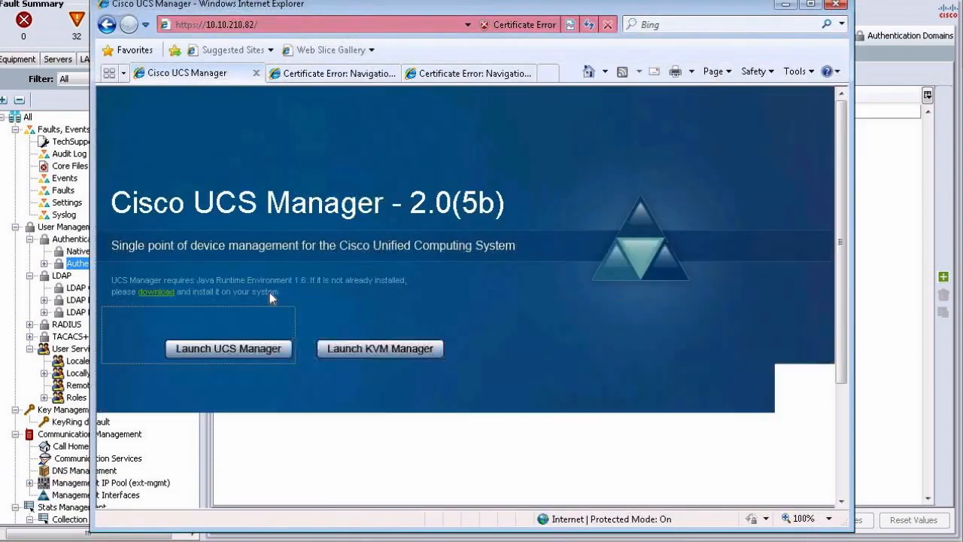
pyautogui.click(232, 351)
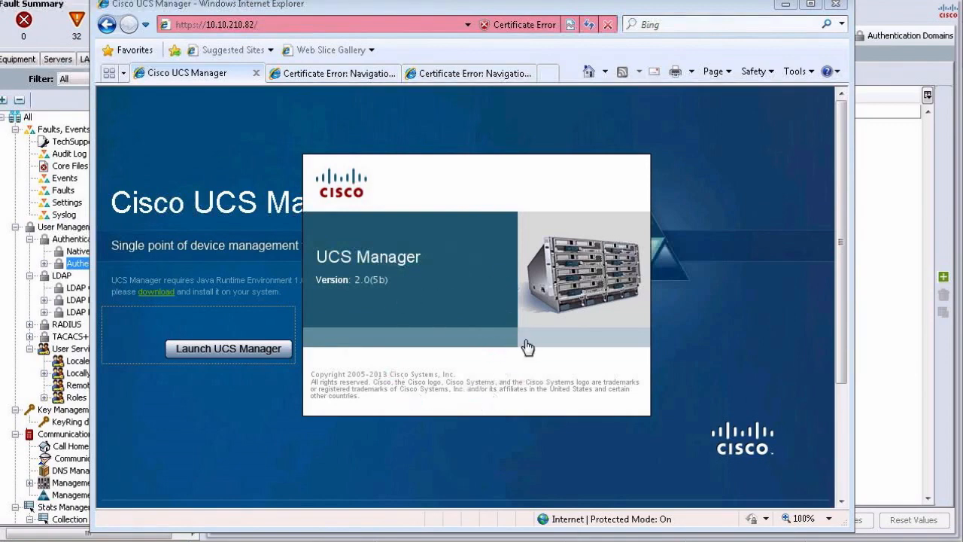
pyautogui.click(490, 350)
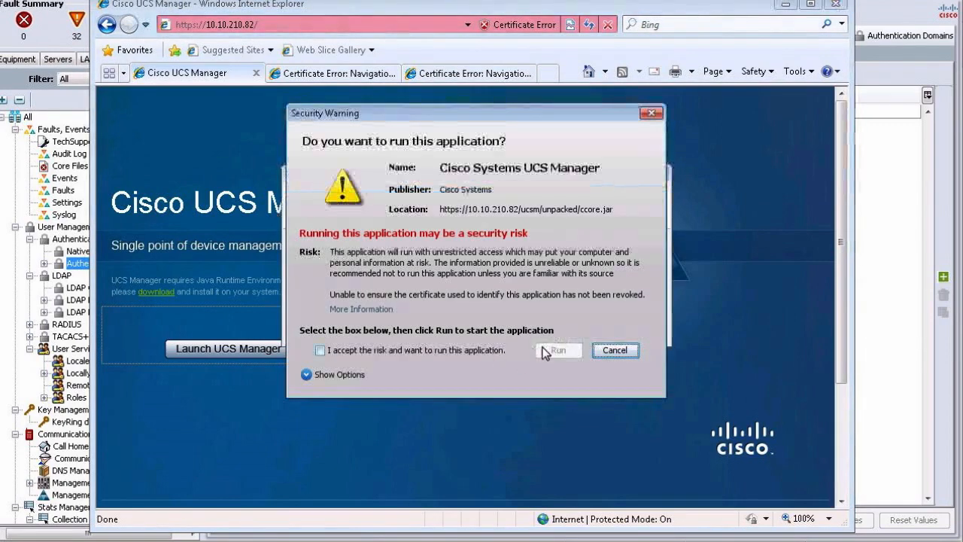
pyautogui.click(542, 348)
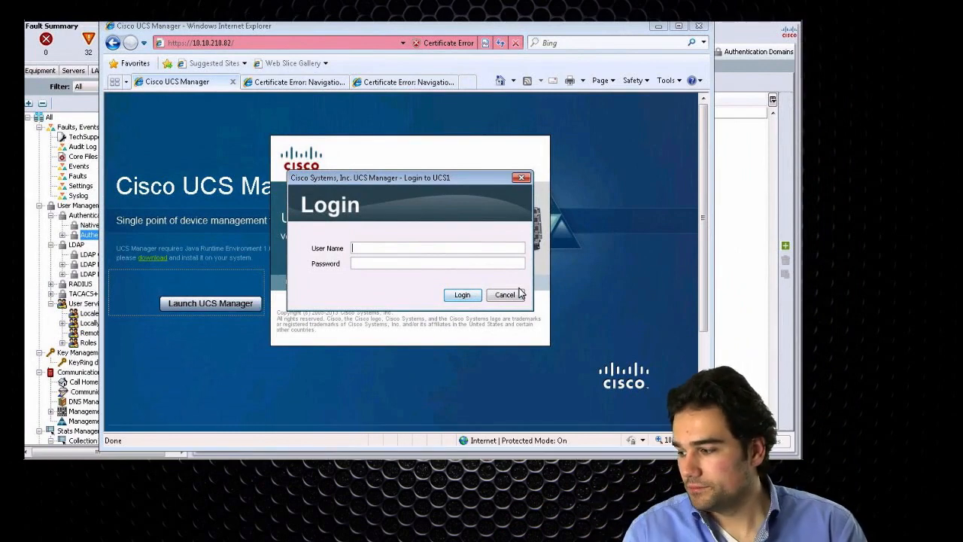
# - Switch to the workbook and review the Task 12 authentication requirements
pyautogui.press('super+Tab')
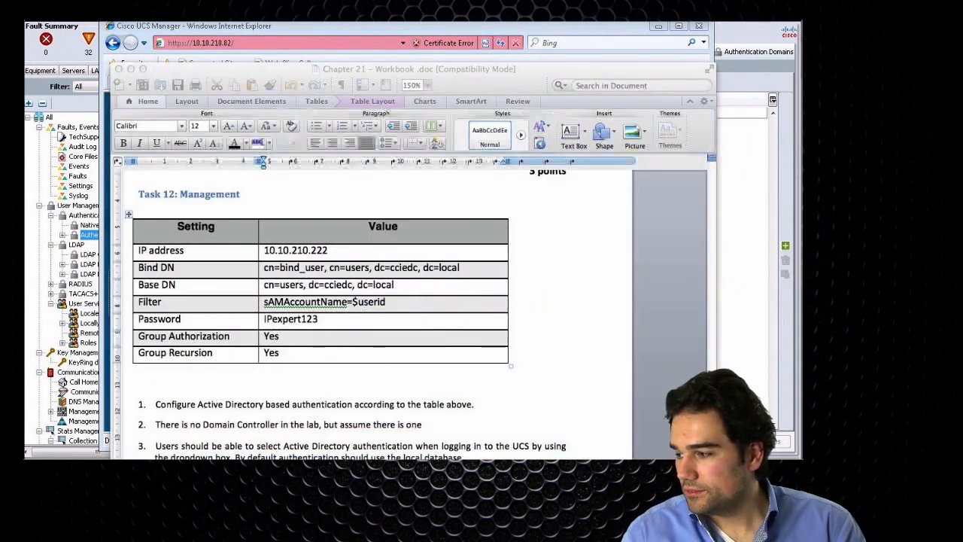
pyautogui.press('super+Tab')
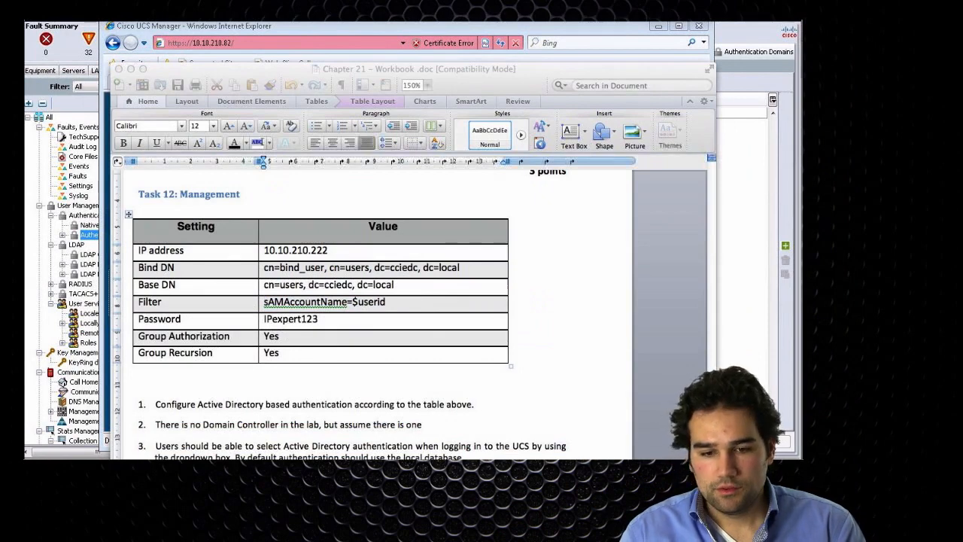
# - Return to Internet Explorer, cancel the new UCS Manager login and go back to the UCS Manager session already open
pyautogui.click(444, 28)
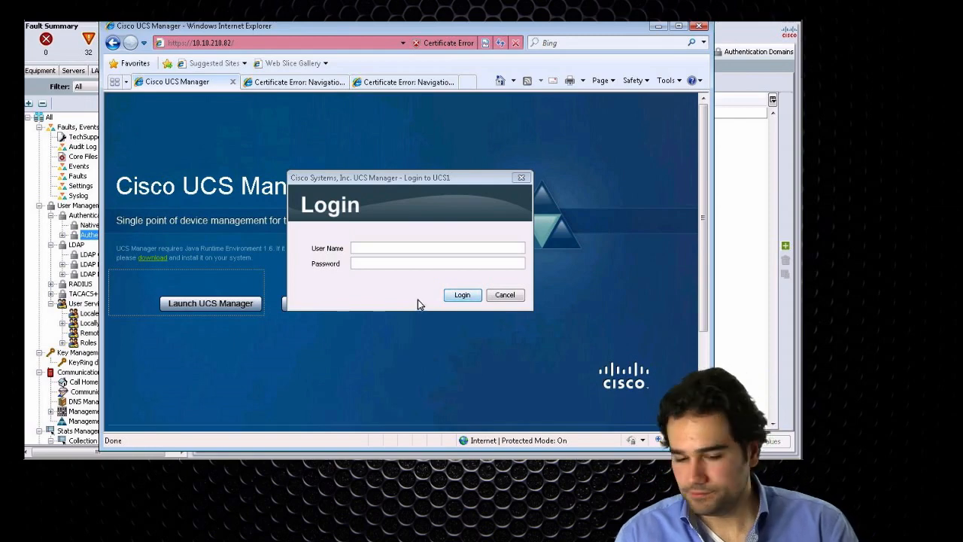
pyautogui.click(496, 296)
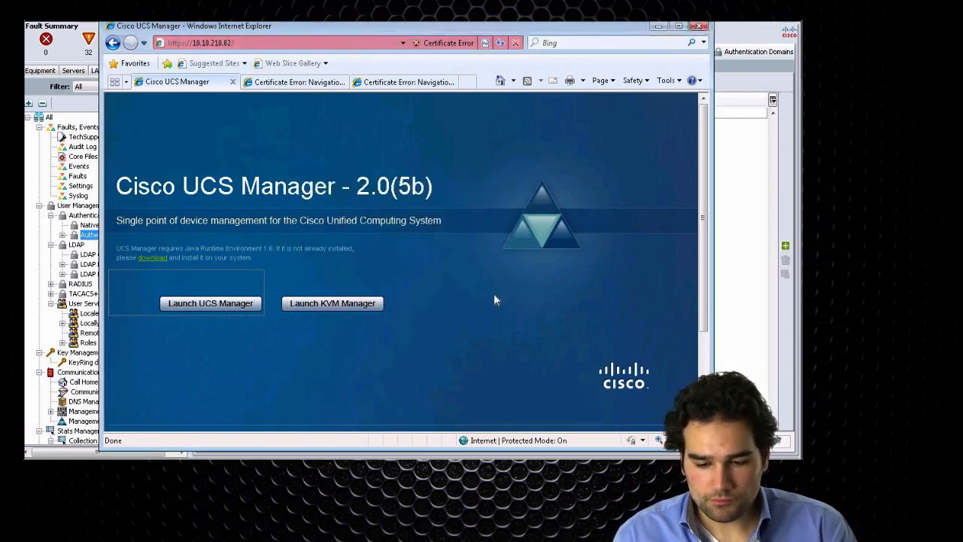
pyautogui.click(723, 280)
# - Review the ActiveDirectory authentication domain and compare it with the Native Authentication realm settings
pyautogui.click(221, 112)
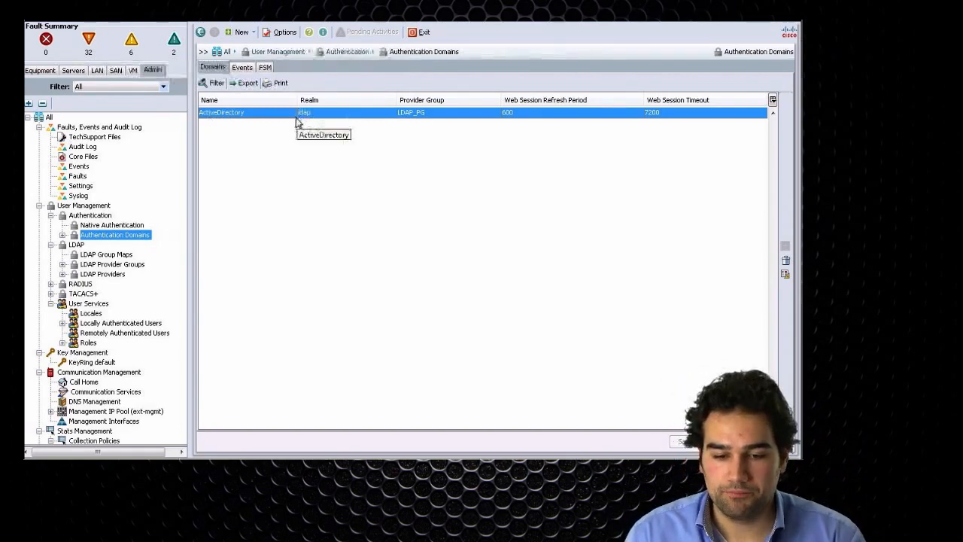
pyautogui.click(105, 225)
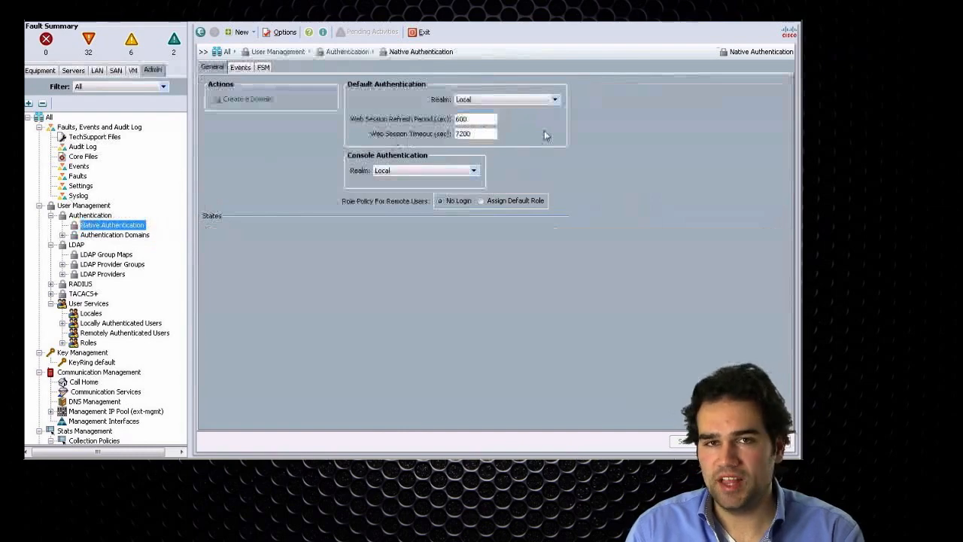
pyautogui.click(113, 235)
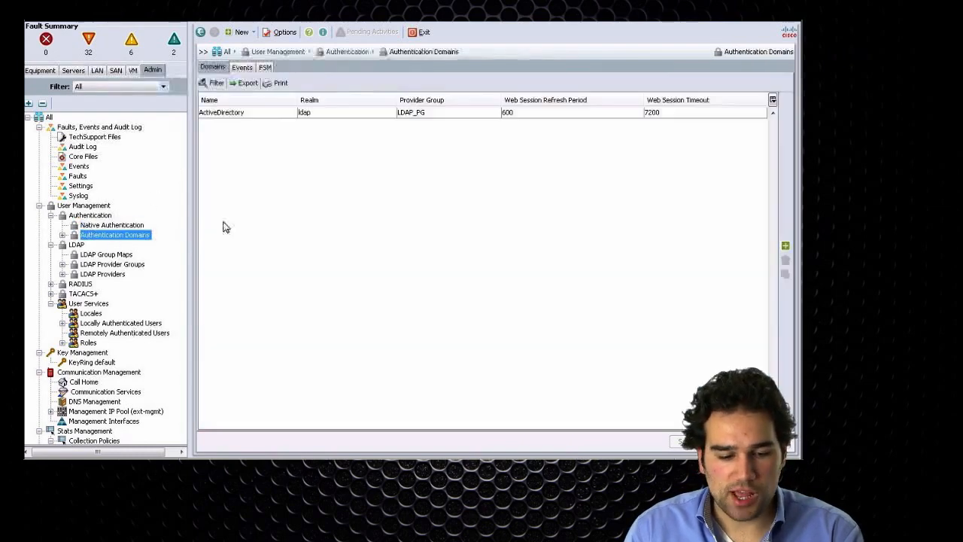
pyautogui.click(290, 114)
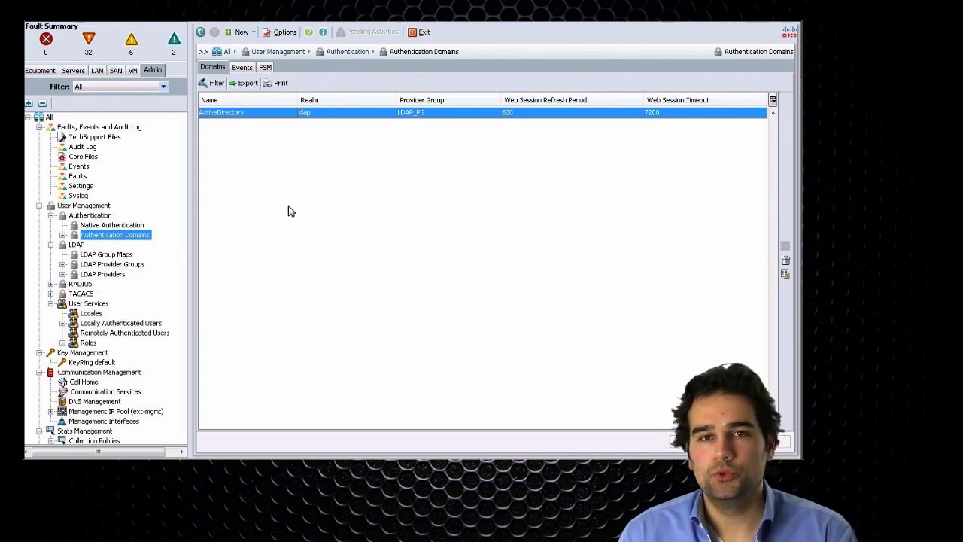
# - Start creating a new LDAP group map under LDAP Group Maps
pyautogui.press('Down')
pyautogui.press('Down')
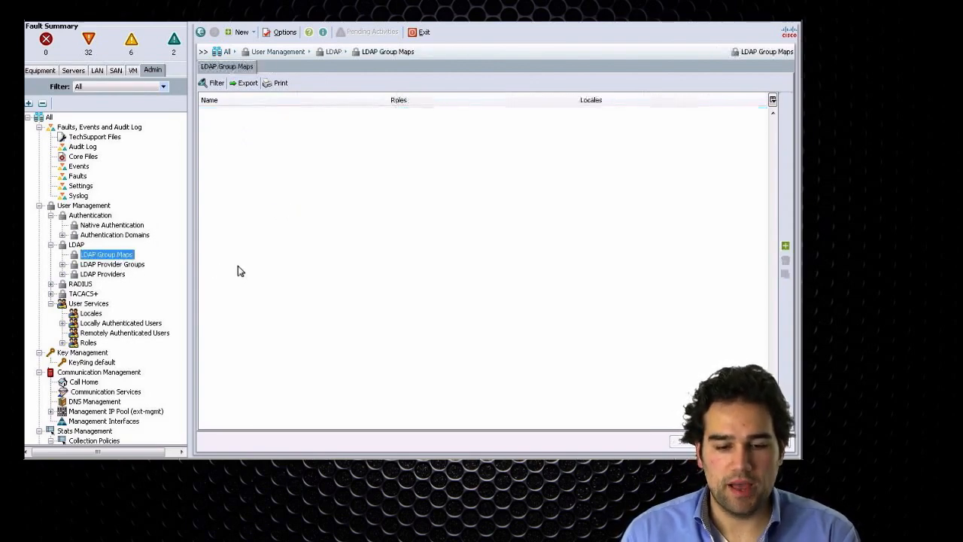
pyautogui.click(784, 245)
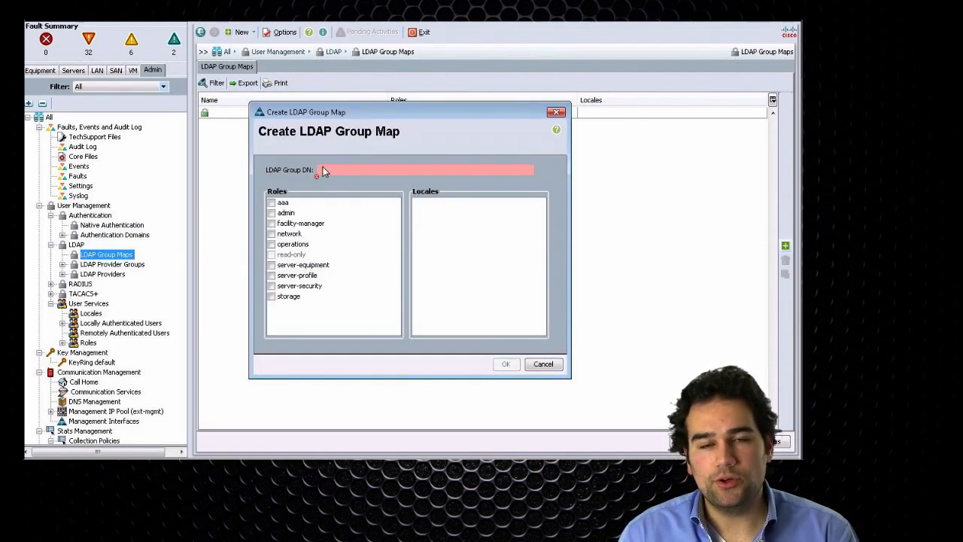
pyautogui.moveTo(318, 167)
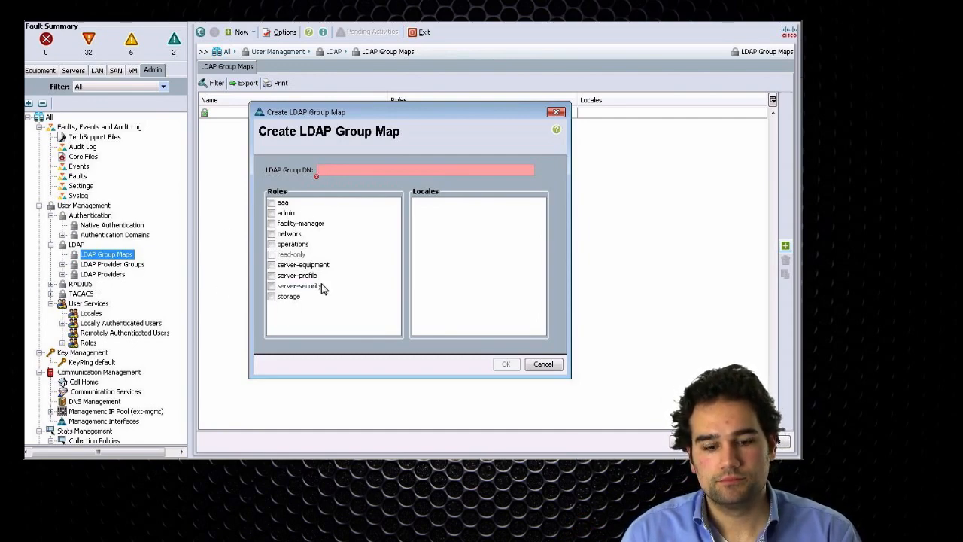
# - Switch to the workbook and review the Task 12 table that maps Active Directory groups to UCS roles
pyautogui.press('super+Tab')
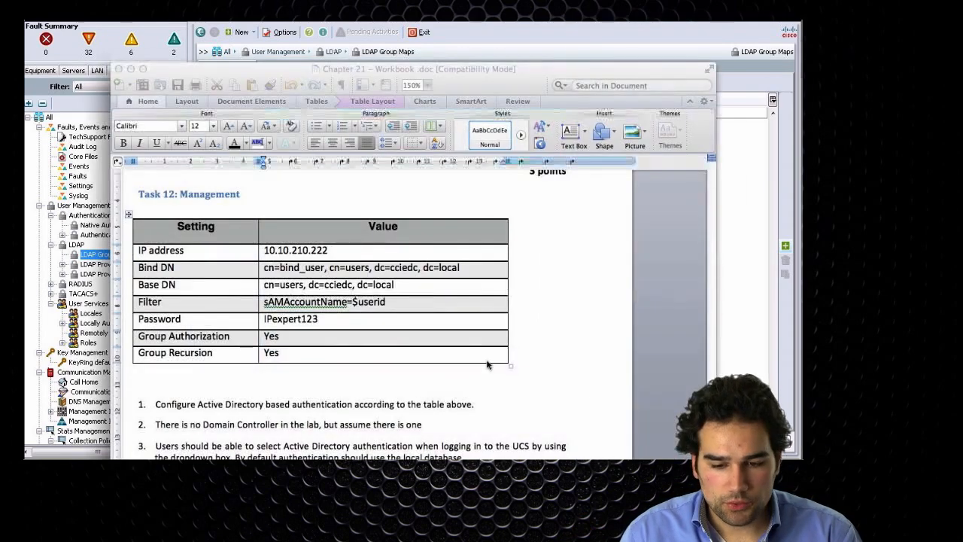
pyautogui.scroll(-3, 478, 289)
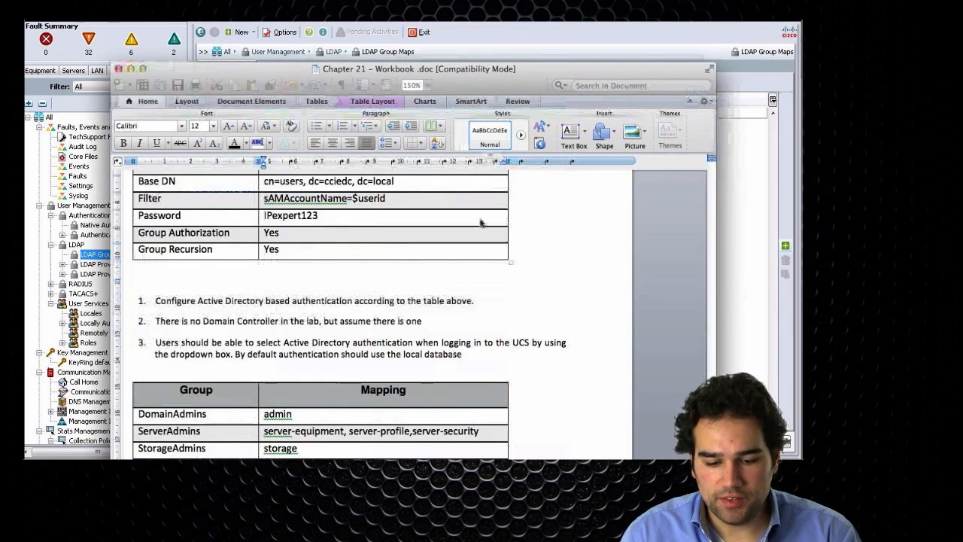
pyautogui.click(317, 370)
pyautogui.scroll(1, 316, 369)
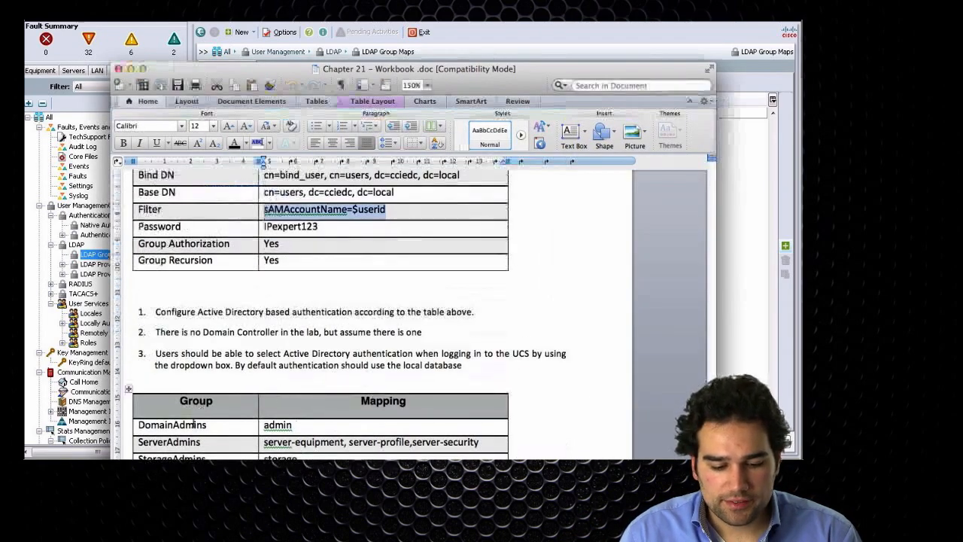
pyautogui.doubleClick(181, 425)
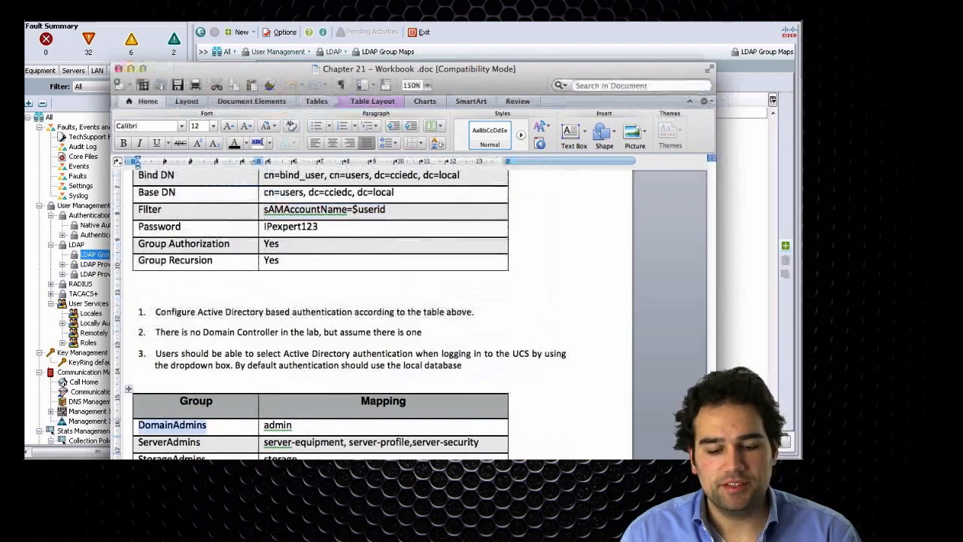
pyautogui.doubleClick(278, 425)
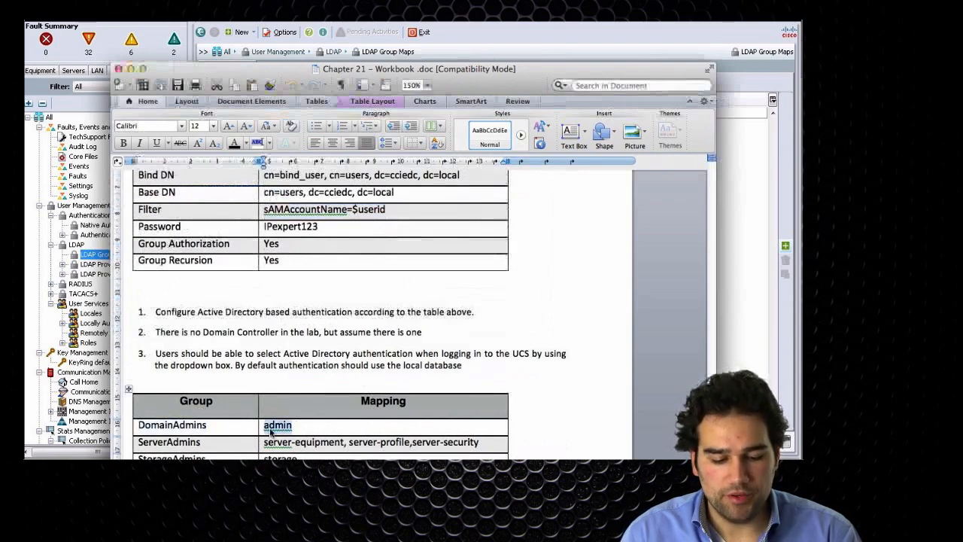
pyautogui.moveTo(206, 457); pyautogui.dragTo(139, 458)
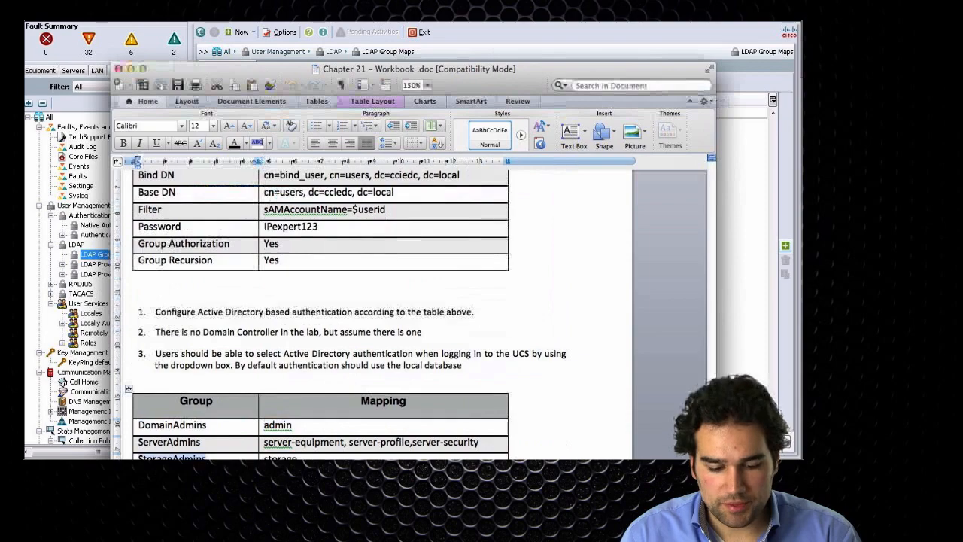
pyautogui.doubleClick(280, 458)
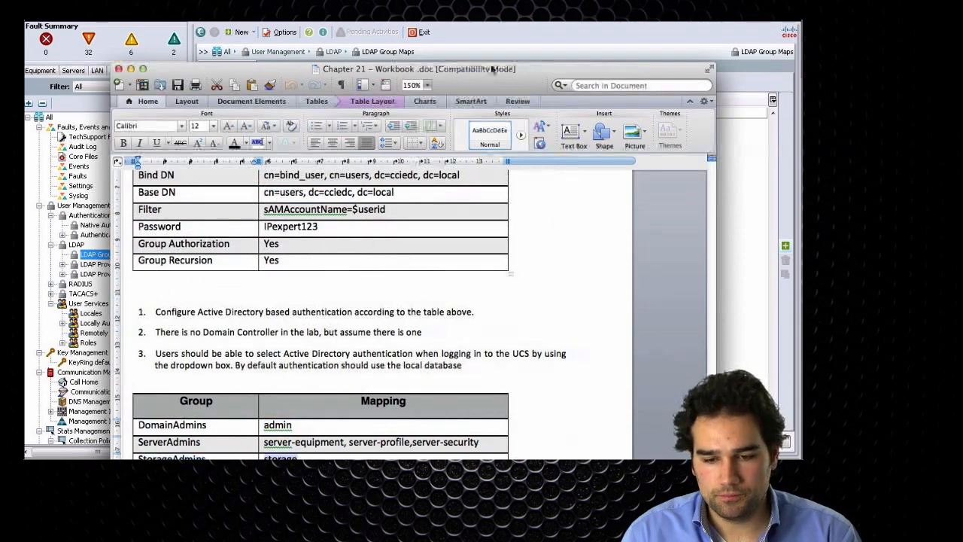
pyautogui.moveTo(493, 70); pyautogui.dragTo(495, 18)
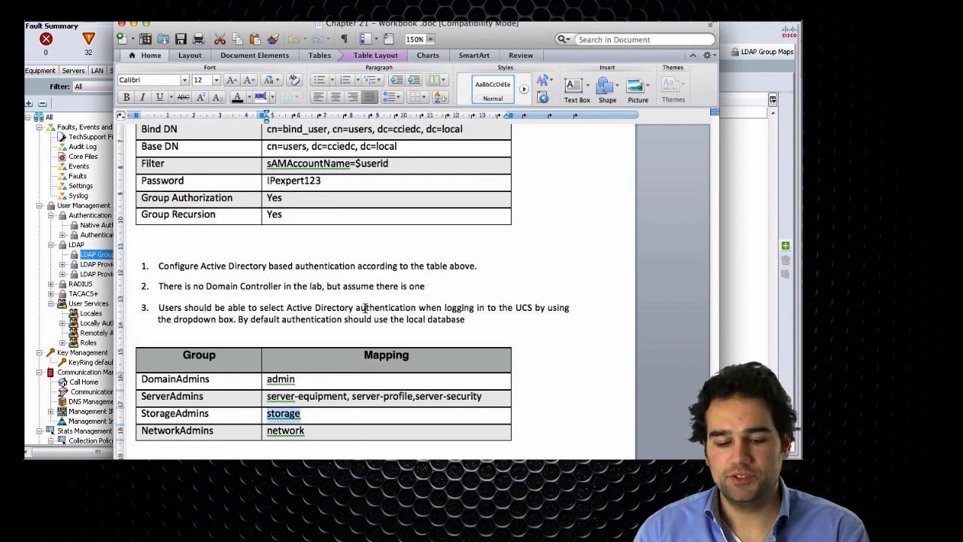
# - Copy ServerAdmins from the workbook into the LDAP Group DN and assign the server-equipment, server-profile and server-security roles
pyautogui.doubleClick(173, 395)
pyautogui.hotkey('ctrl', 'c')
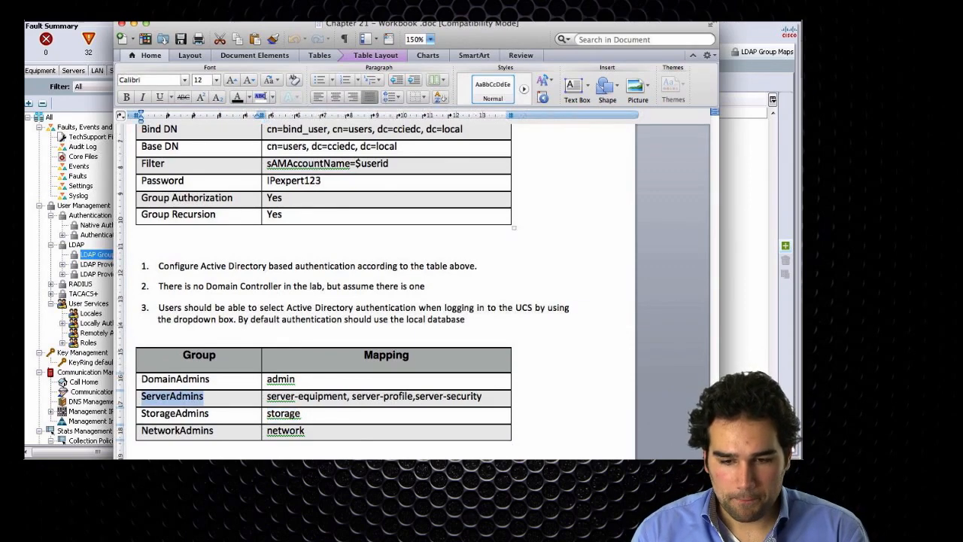
pyautogui.press('super+Tab')
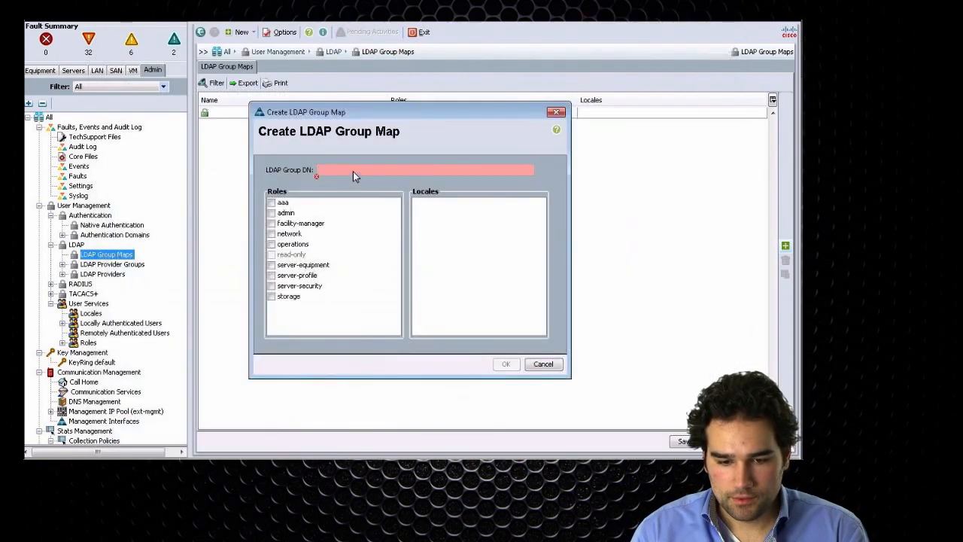
pyautogui.hotkey('ctrl', 'v')
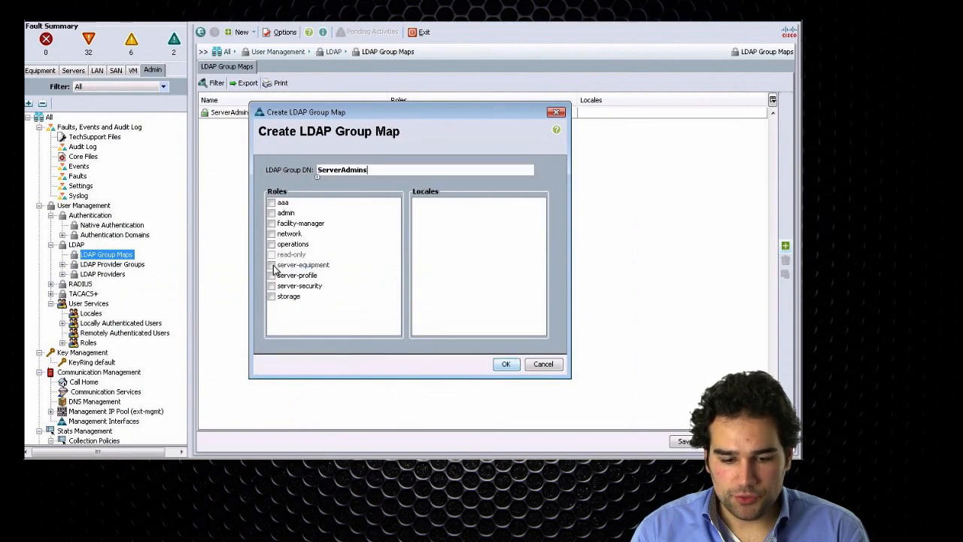
pyautogui.click(272, 286)
pyautogui.click(271, 265)
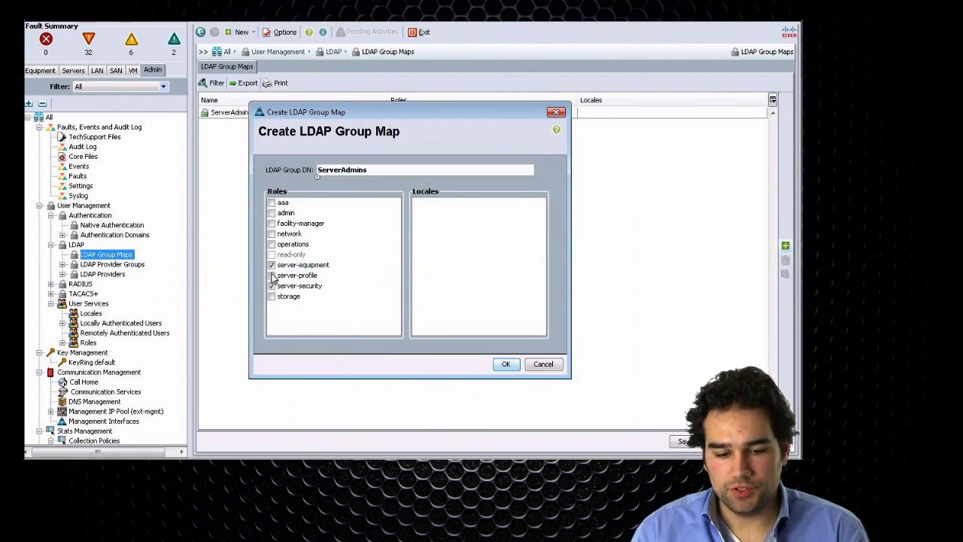
pyautogui.click(392, 277)
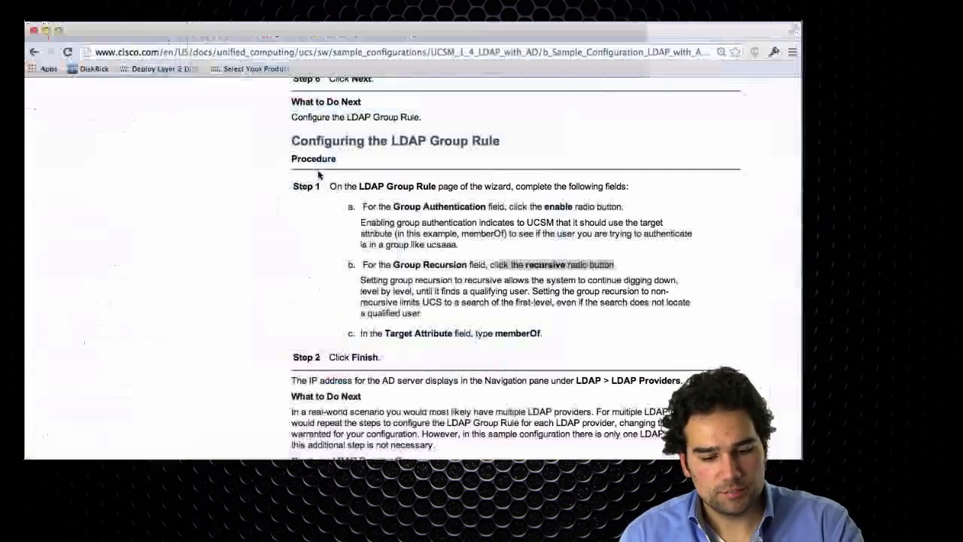
# - Following the DN format in Cisco's sample configuration, complete the LDAP Group DN as cn=ServerAdmins,cn=users, dc=cciedc, dc=local using the workbook's Base DN
pyautogui.scroll(-10, 381, 263)
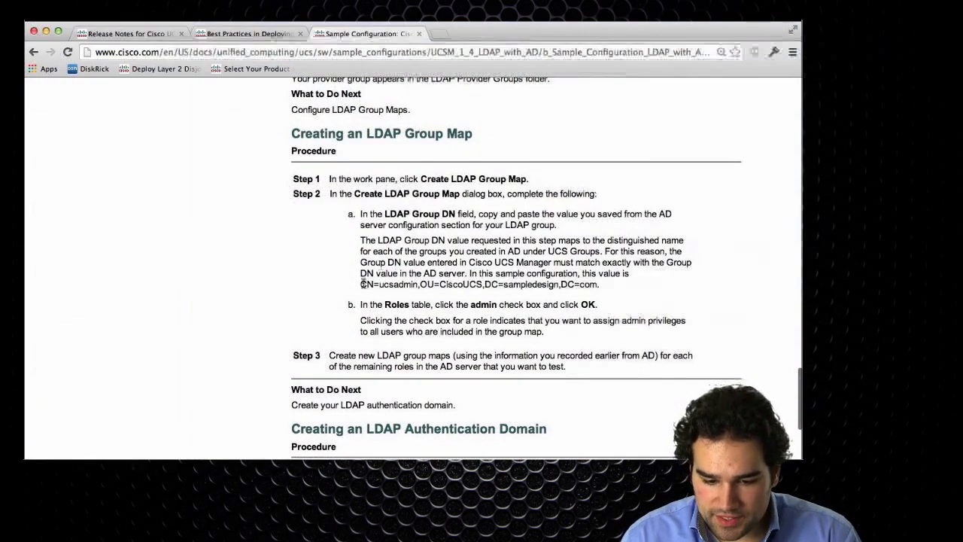
pyautogui.moveTo(360, 283); pyautogui.dragTo(602, 284)
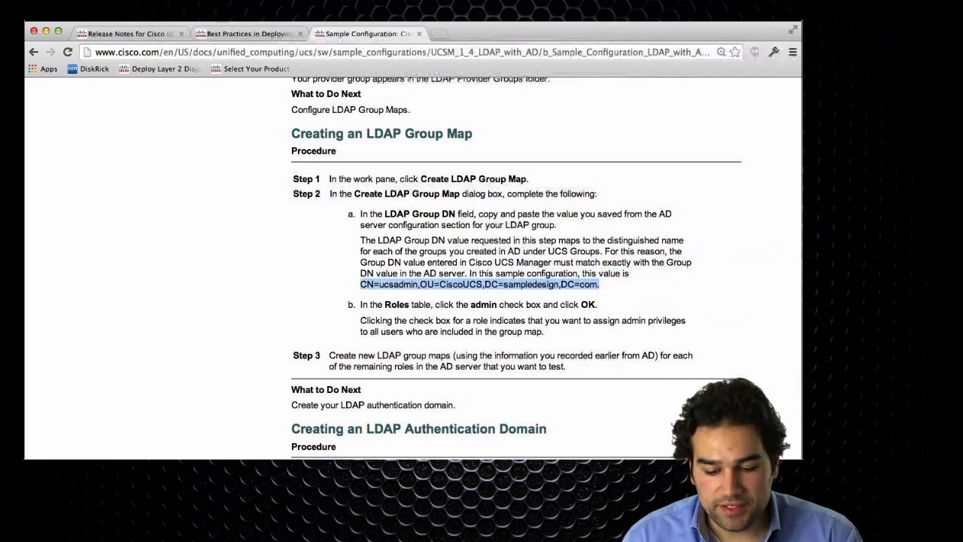
pyautogui.press('super+Tab')
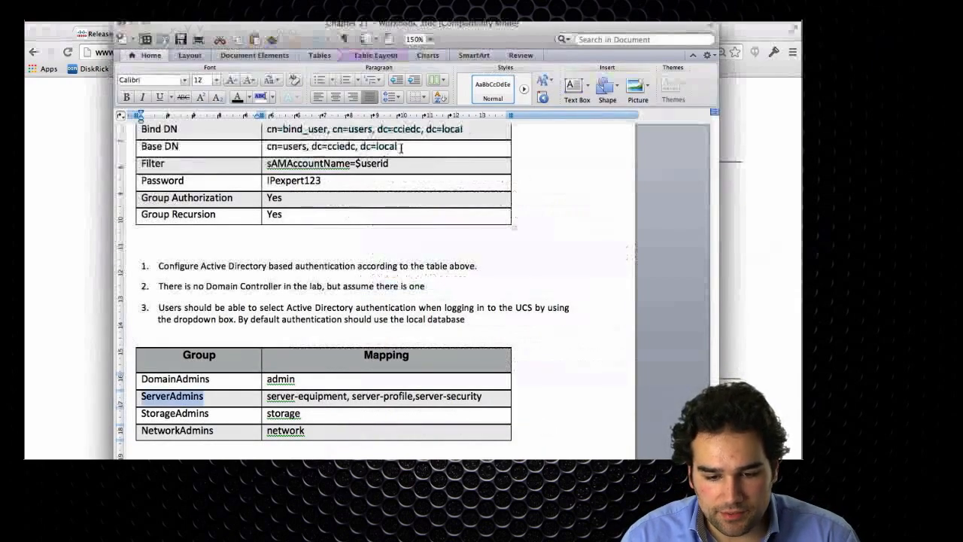
pyautogui.moveTo(403, 147); pyautogui.dragTo(266, 150)
pyautogui.hotkey('ctrl', 'c')
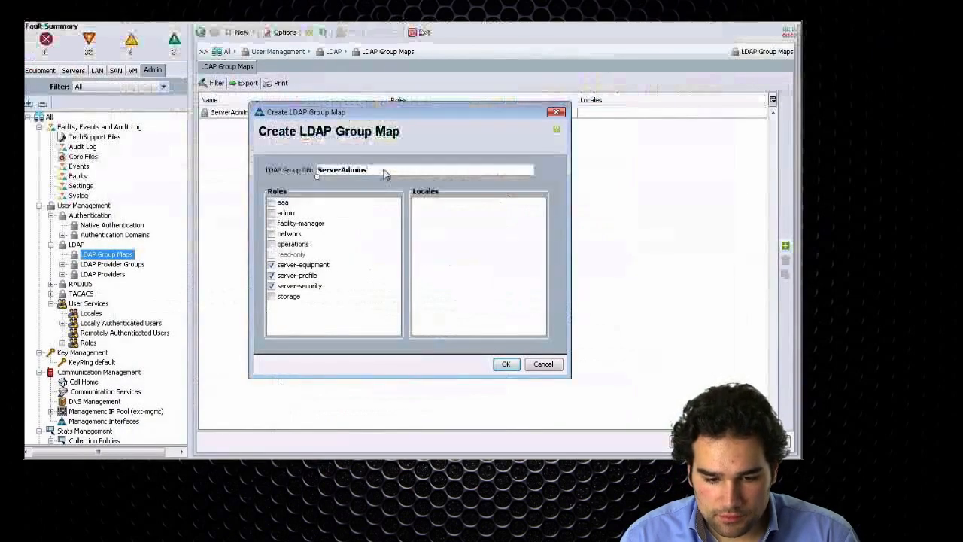
pyautogui.write(',')
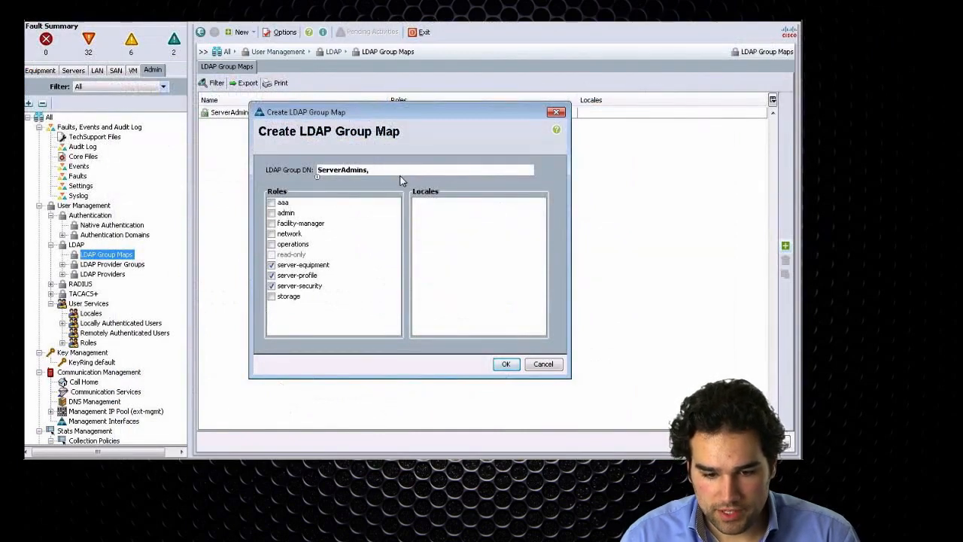
pyautogui.hotkey('ctrl', 'v')
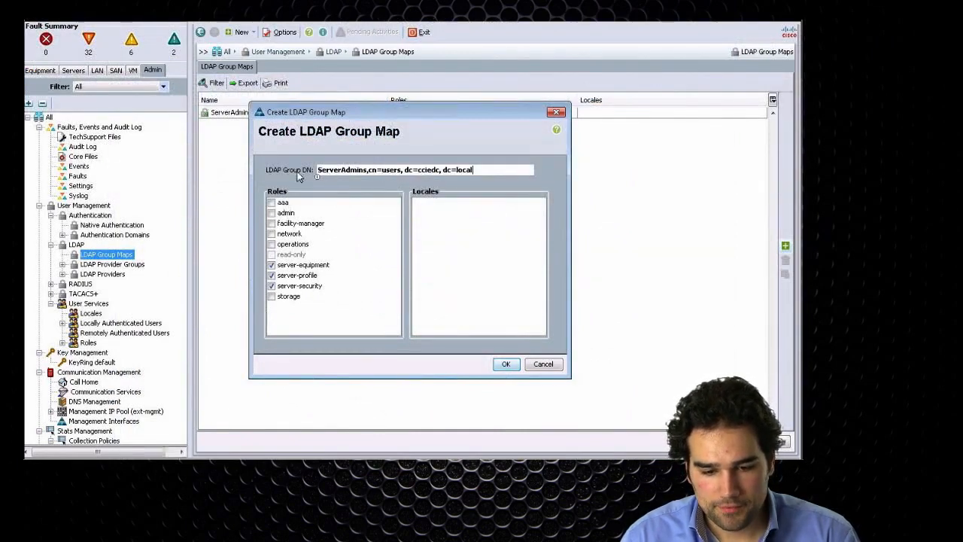
pyautogui.press('Home')
pyautogui.write('cn=')
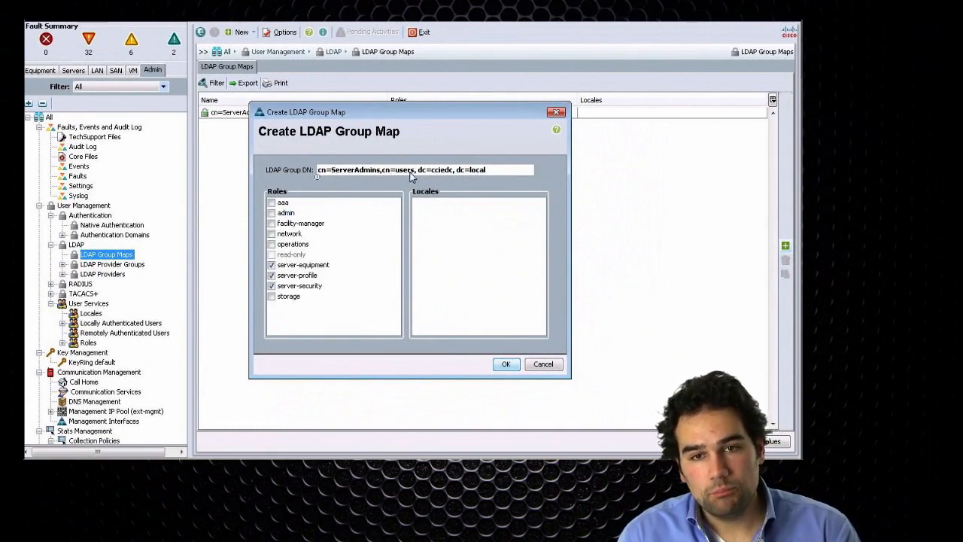
# - Copy the Base DN from the workbook again, return to UCS Manager and create the ServerAdmins group map
pyautogui.press('super+Tab')
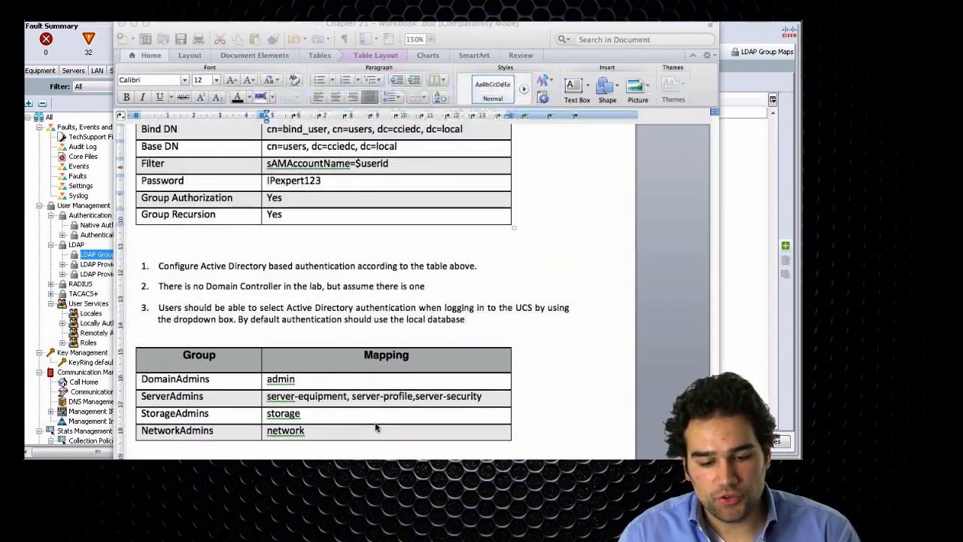
pyautogui.tripleClick(357, 143)
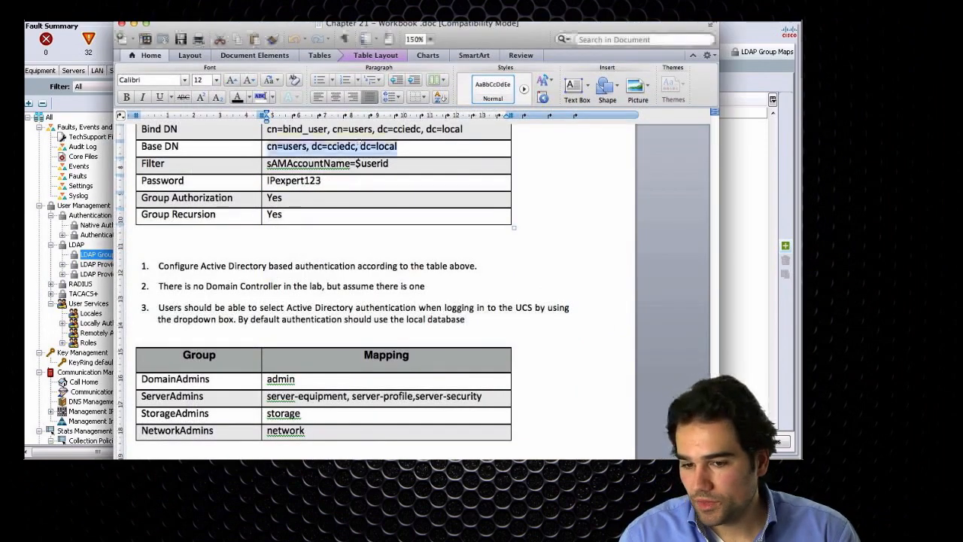
pyautogui.press('super+c')
pyautogui.press('super+Tab')
pyautogui.press('super+v')
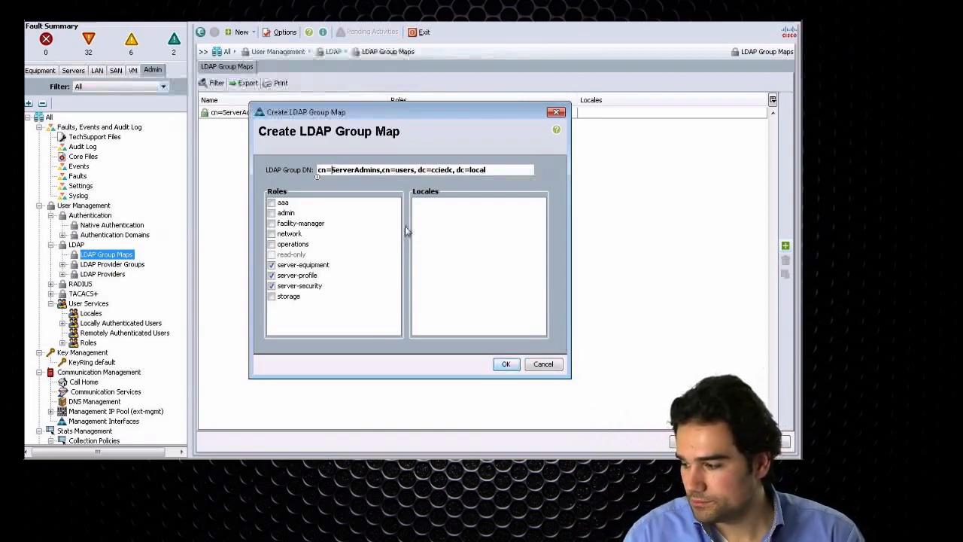
pyautogui.click(505, 364)
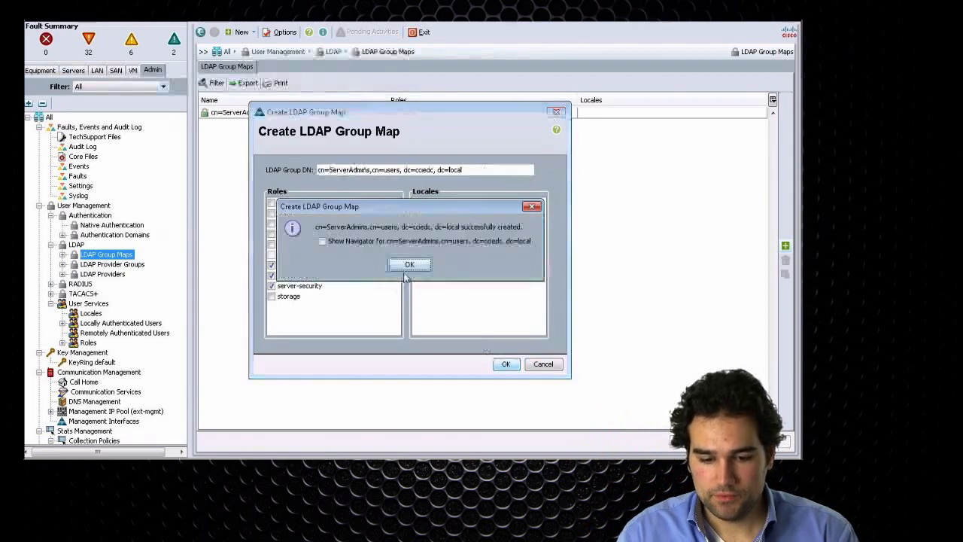
pyautogui.click(404, 271)
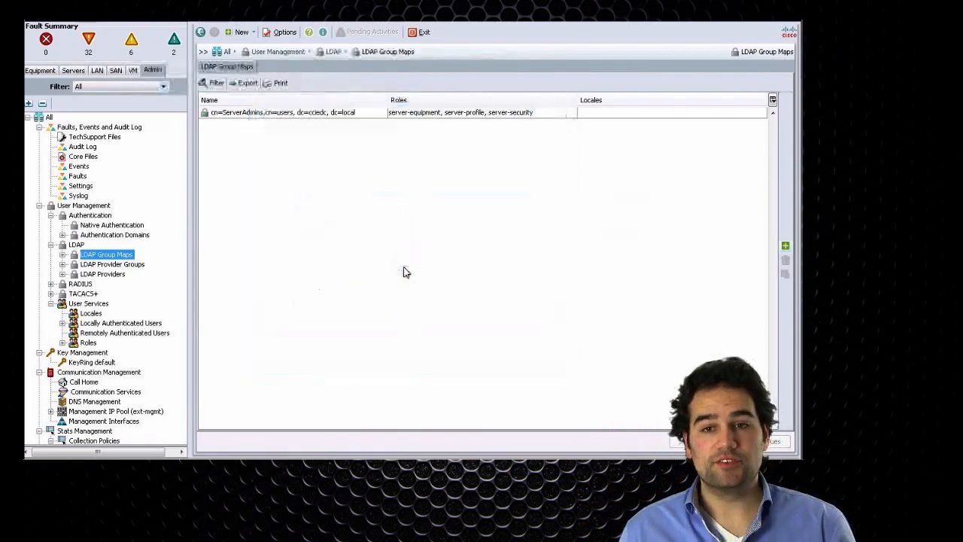